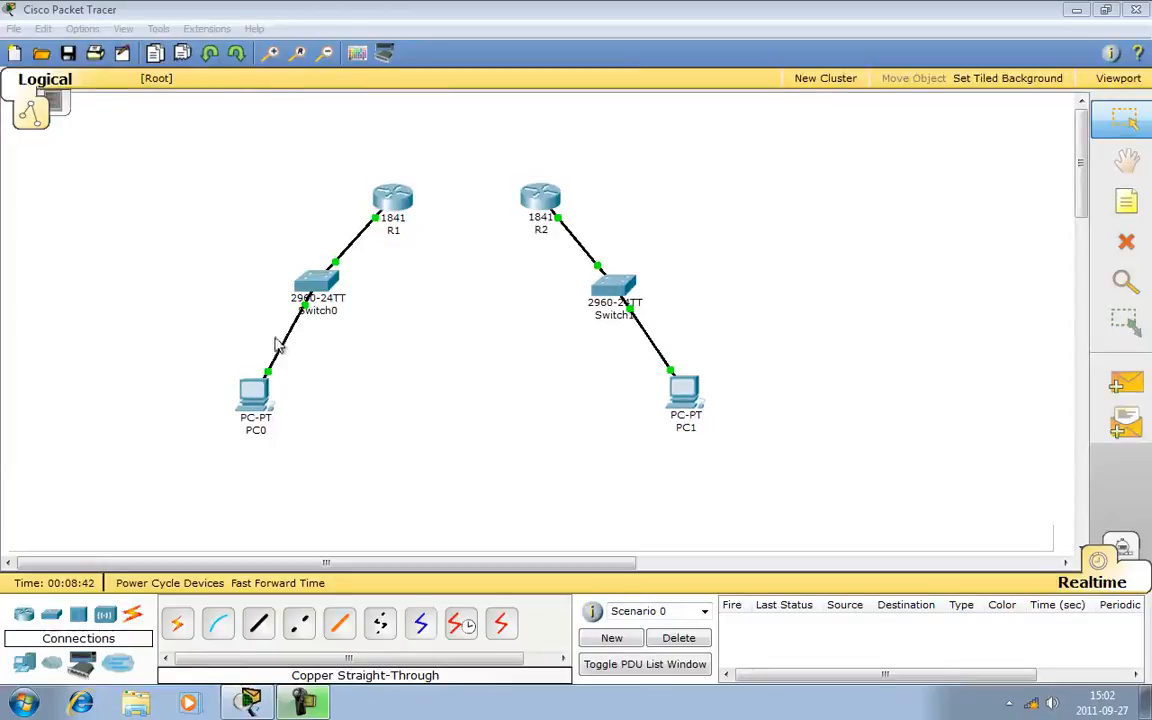
- Ping 192.168.10.1 from PC0's command prompt to test its link to R1, and close the PC0 window
click(255, 391)
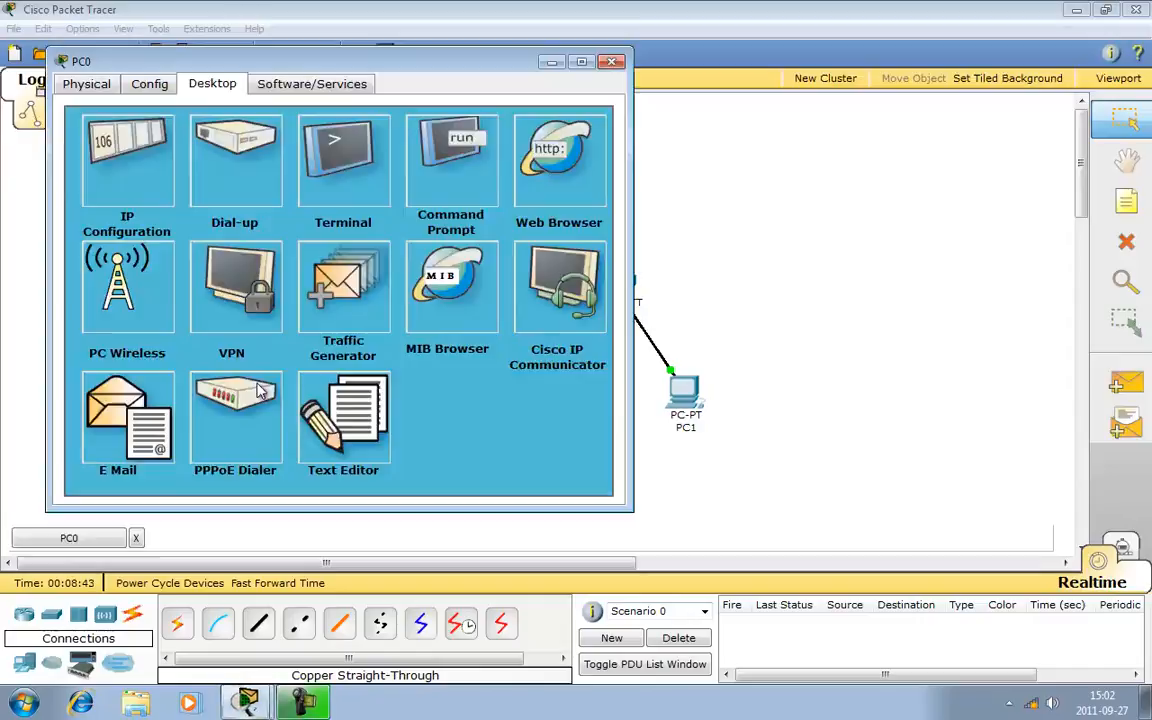
click(447, 145)
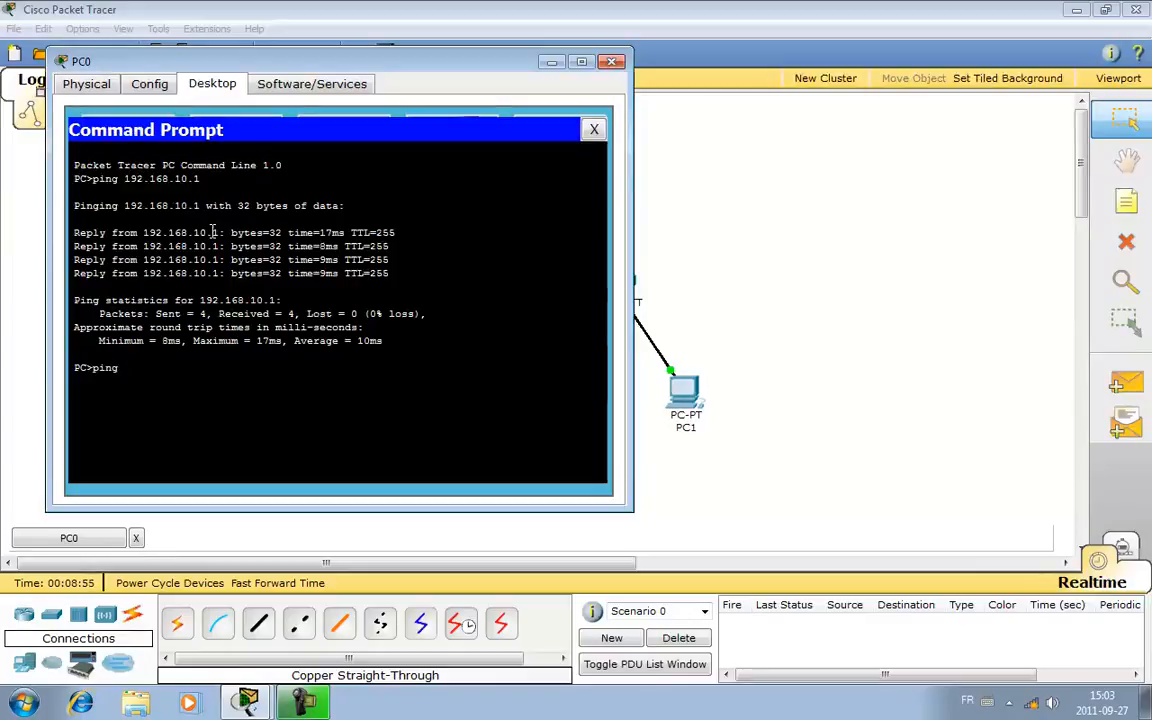
text(192.168.10.1)
key(Return)
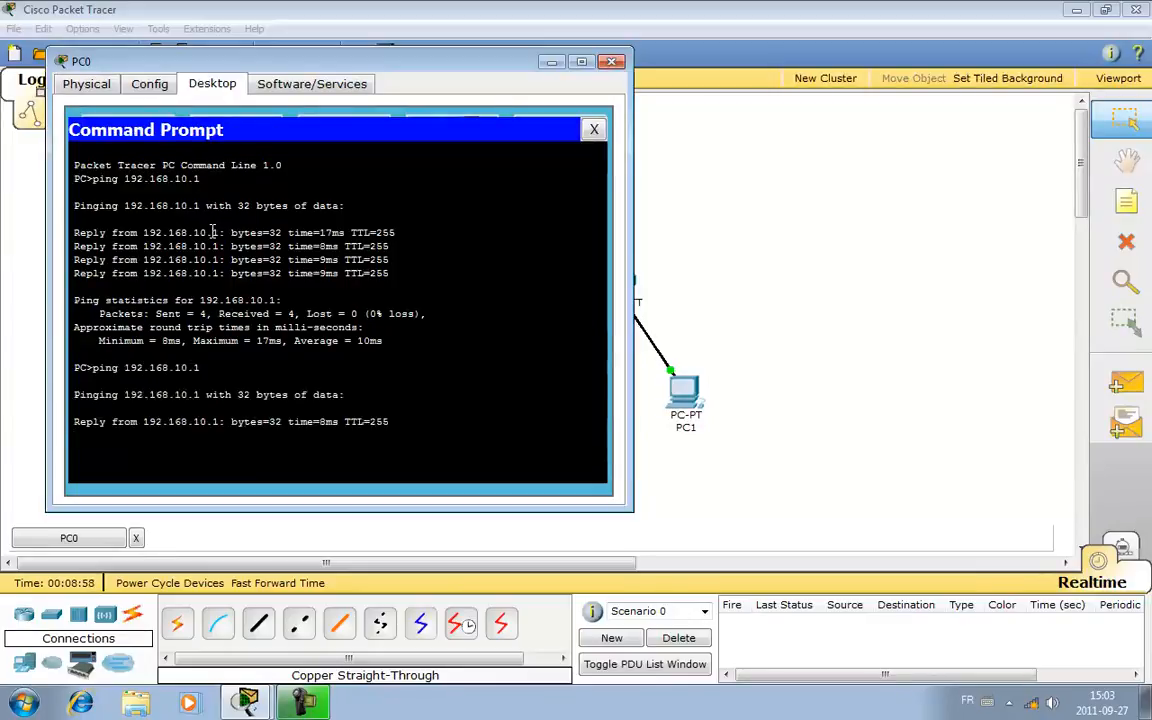
click(593, 129)
click(611, 63)
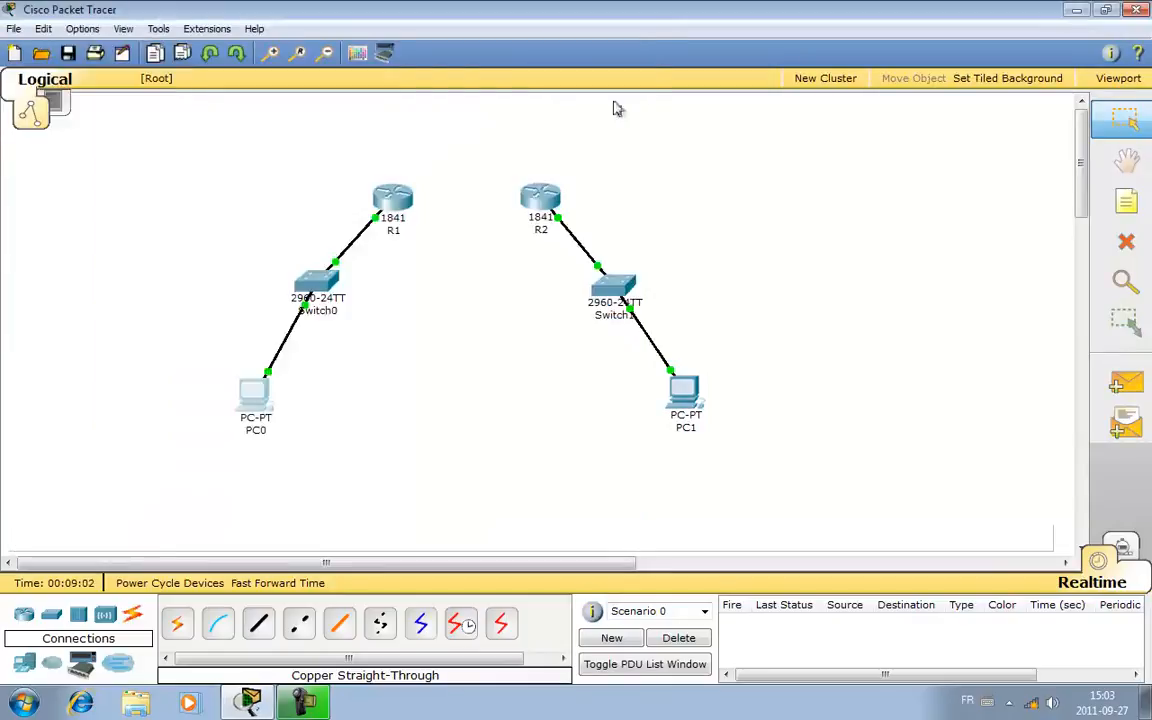
- Ping 192.168.20.1 from PC1's command prompt to test its link to R2, and close the PC1 window
click(684, 392)
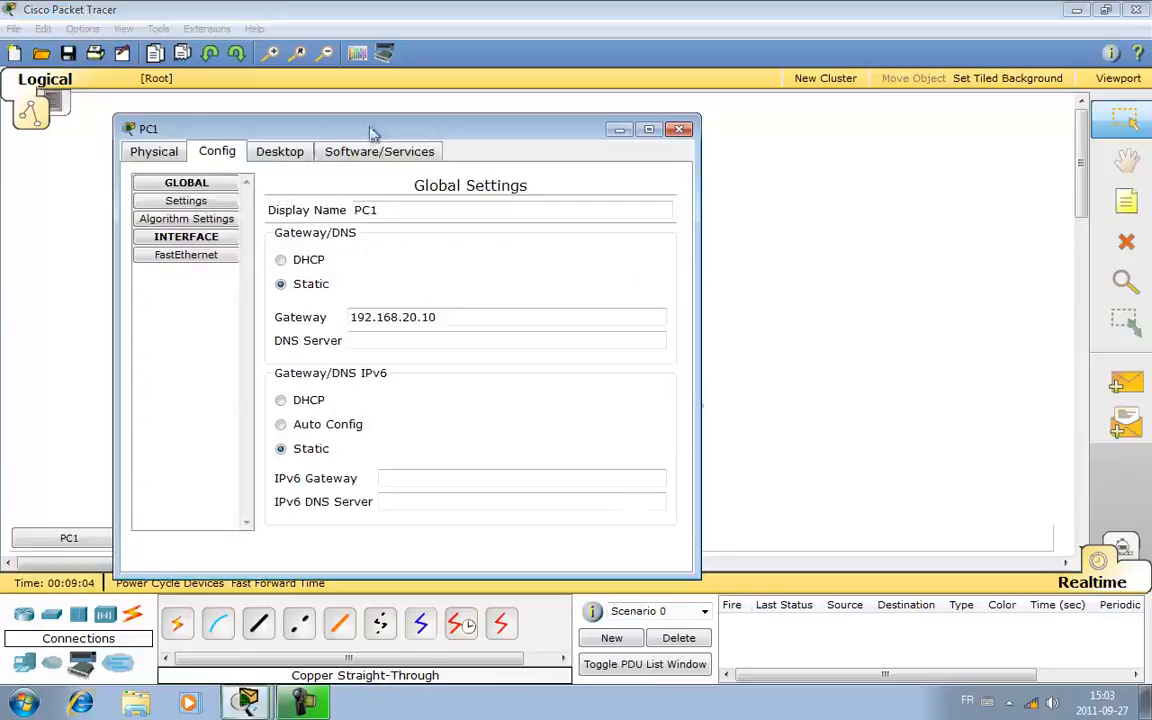
click(279, 152)
click(530, 230)
text(ping )
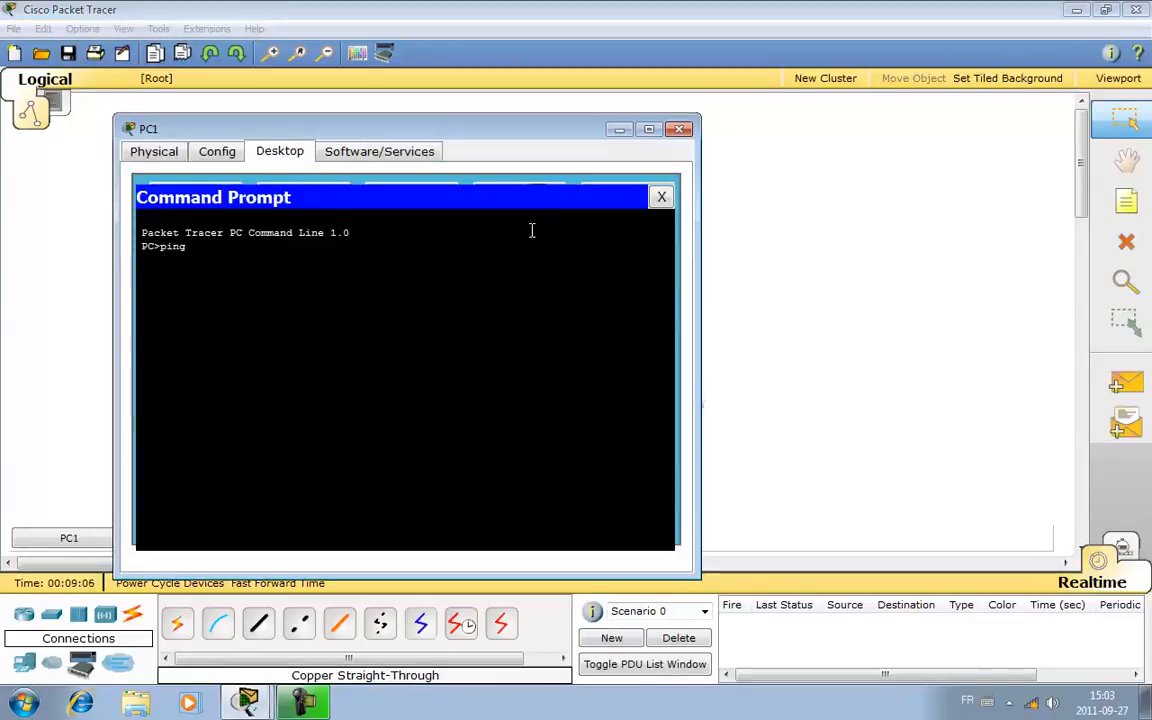
text(182)
text(.168.2)
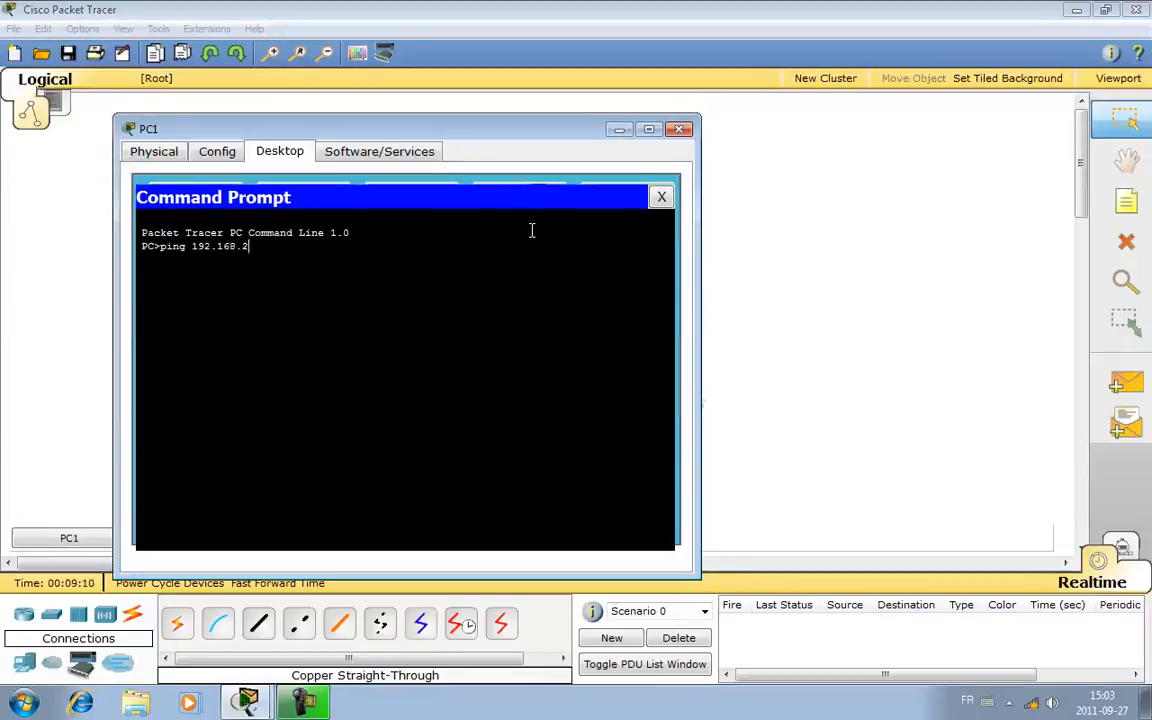
key(Return)
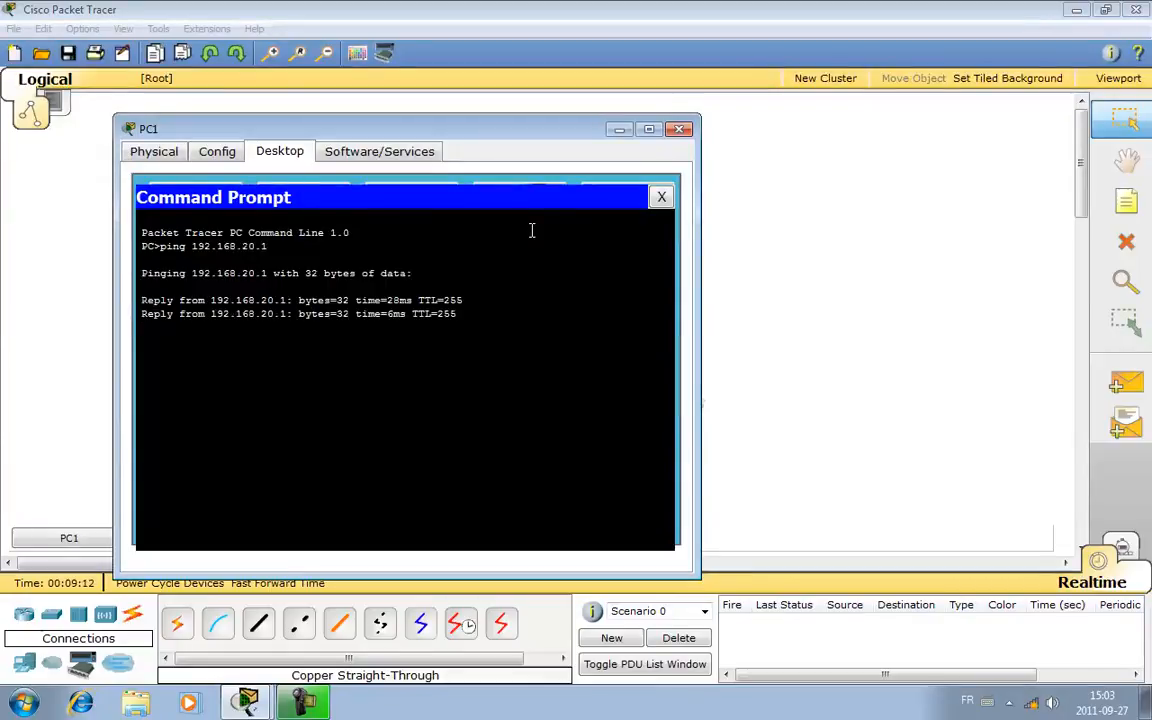
click(661, 198)
click(679, 129)
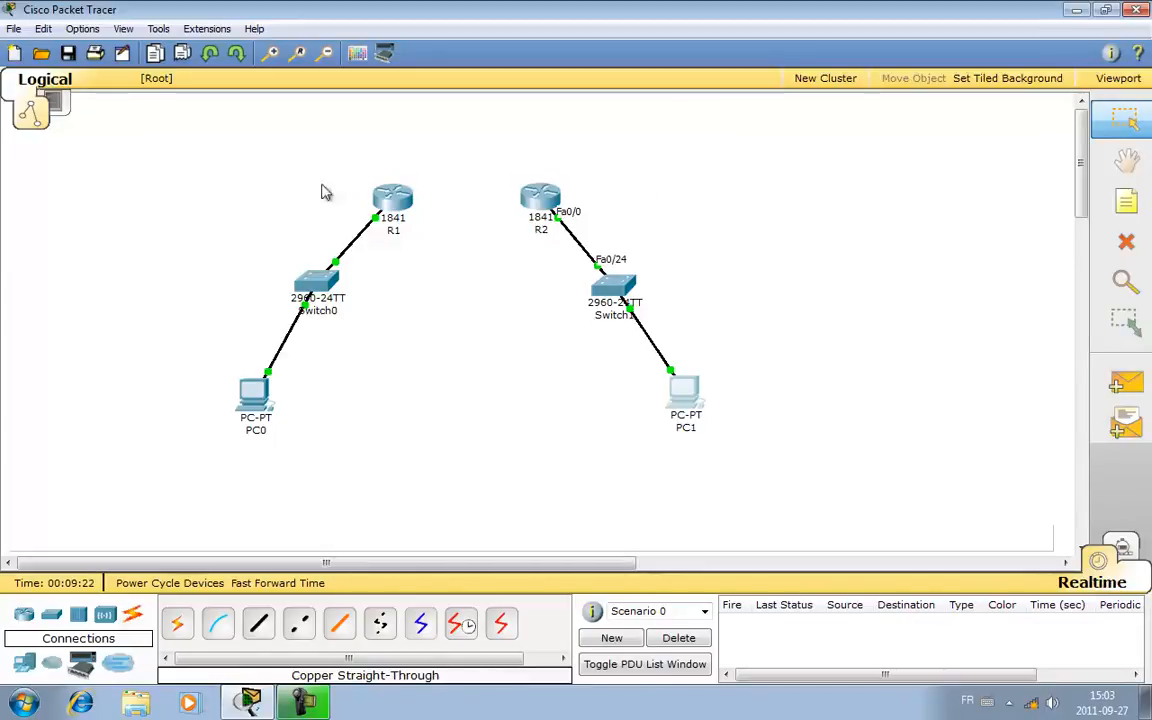
- Install a WIC-2T module in R1's left-hand WIC slot while the router is powered off, and switch it back on
mouse_move(560, 212)
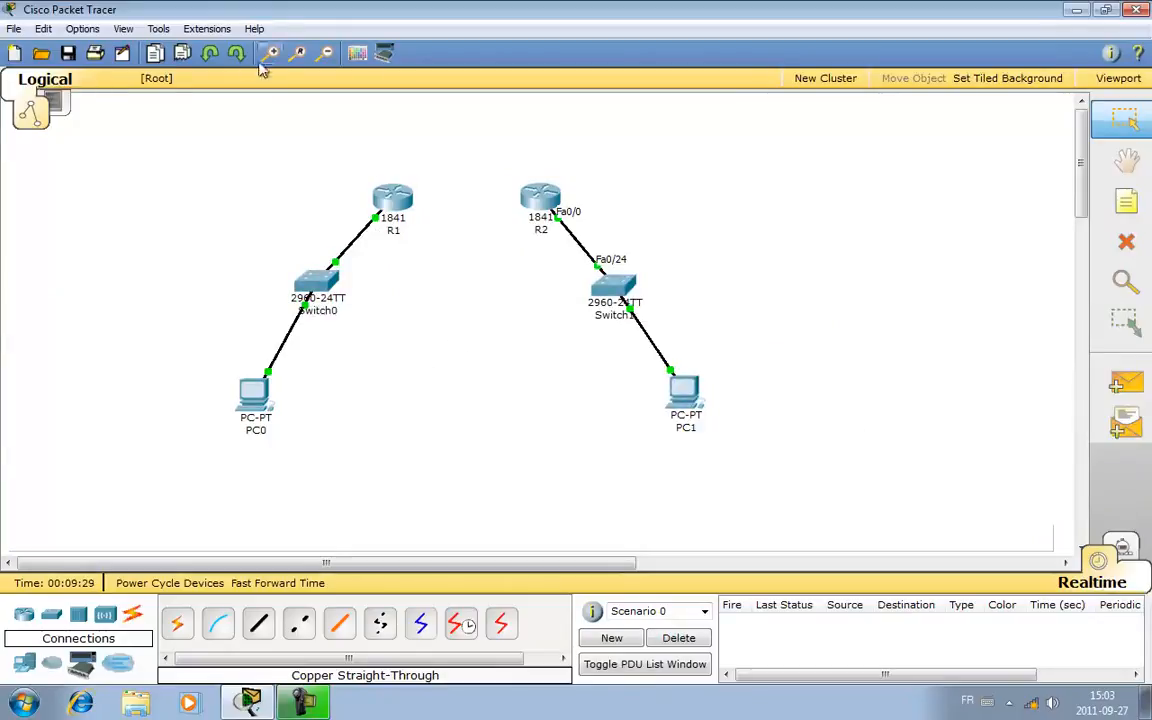
click(404, 198)
click(64, 62)
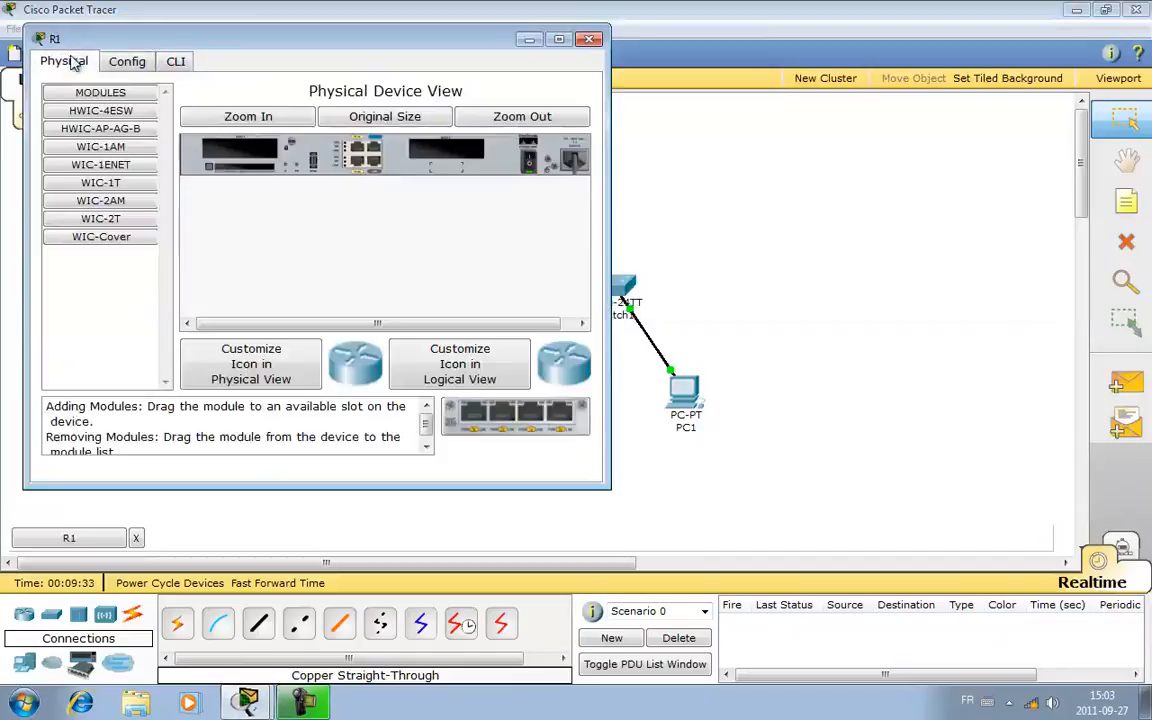
click(533, 163)
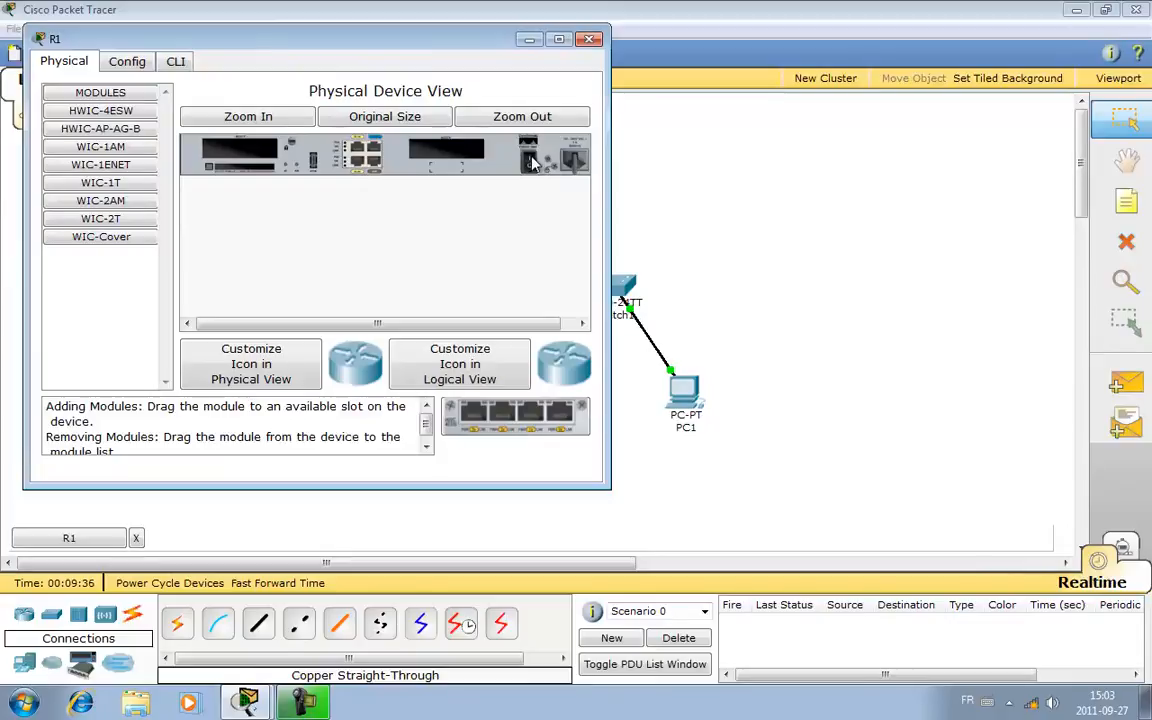
drag(384, 38, 850, 91)
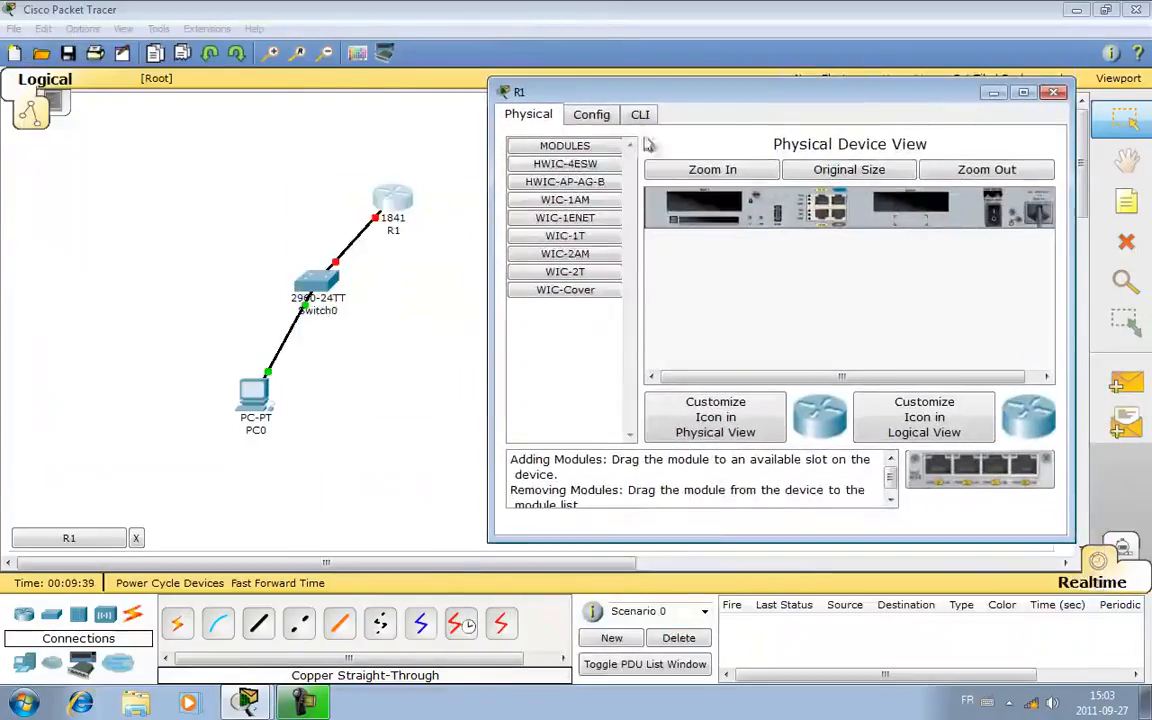
click(555, 273)
drag(555, 276, 713, 205)
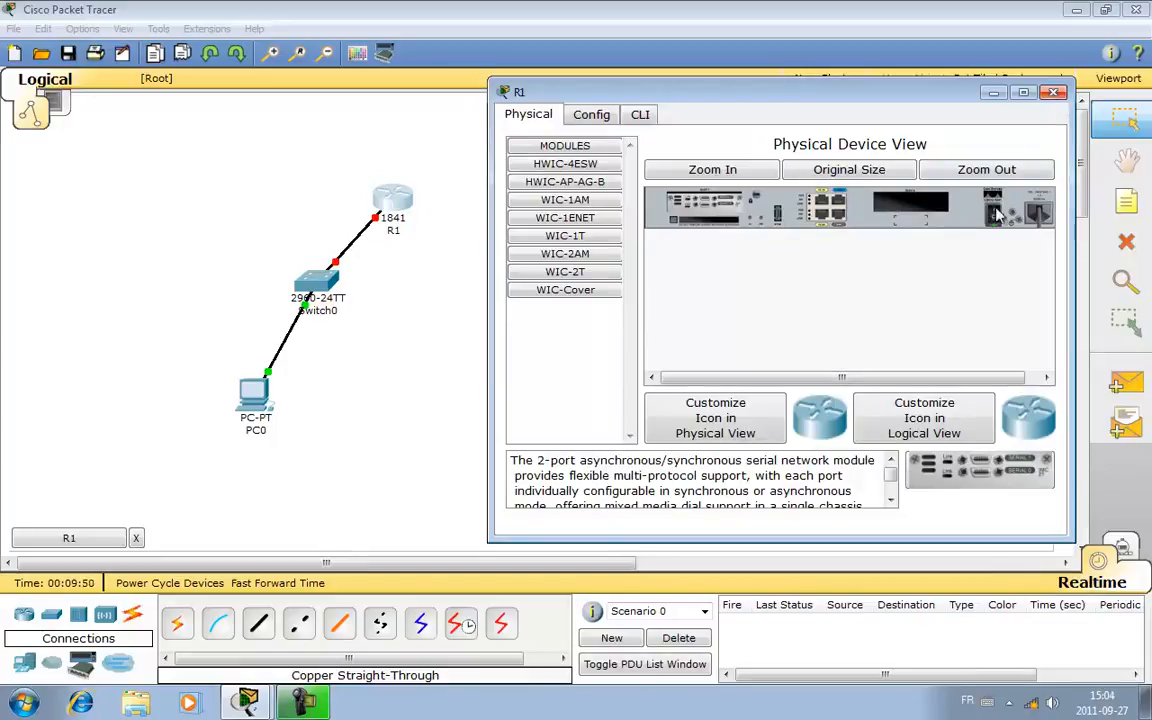
click(1053, 92)
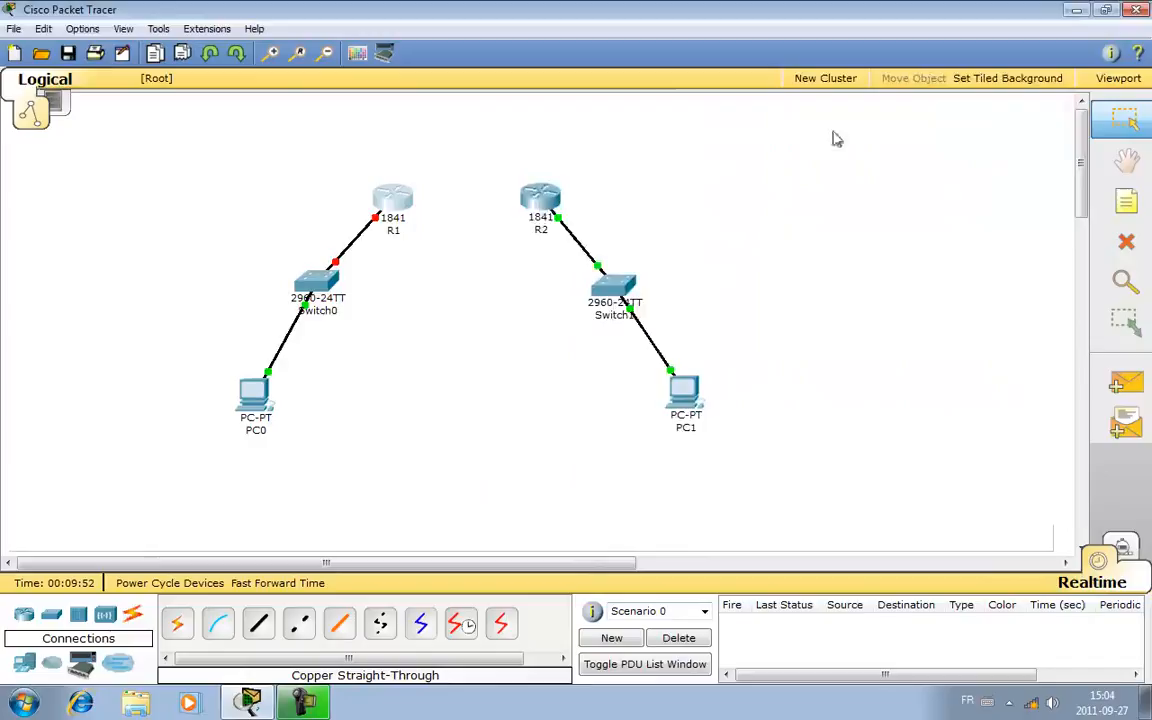
- Install a WIC-2T module in R2's left-hand WIC slot while the router is powered off, and switch it back on
click(532, 195)
click(140, 128)
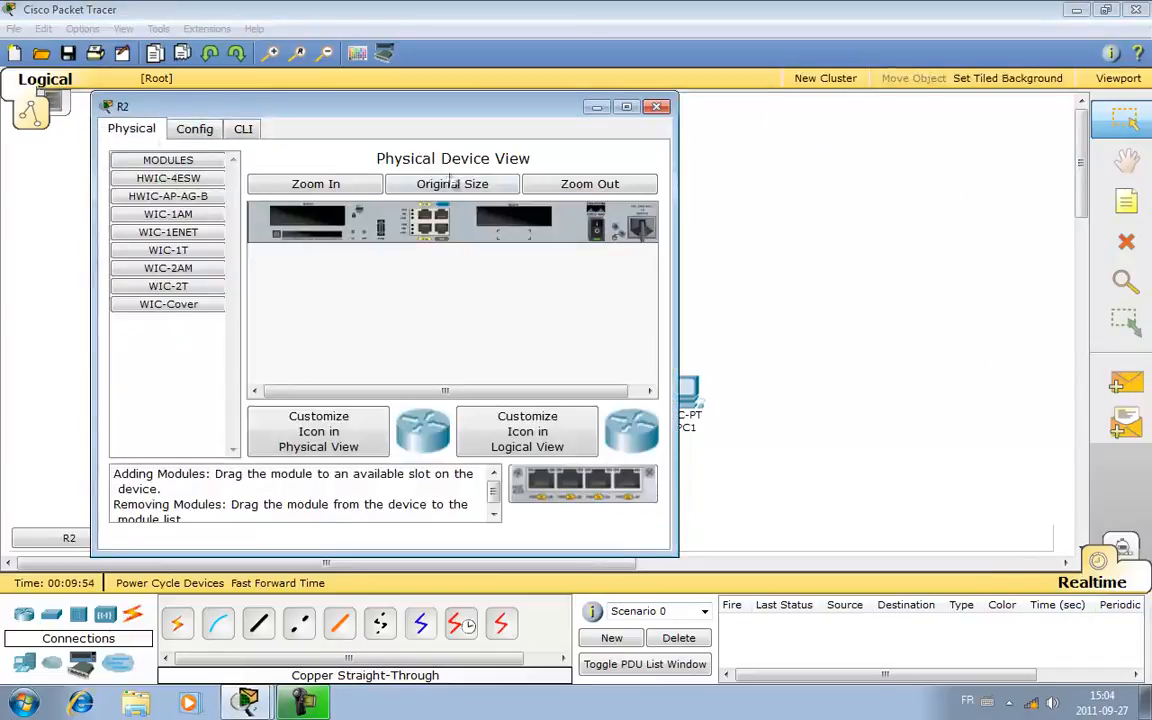
click(598, 230)
drag(155, 287, 318, 214)
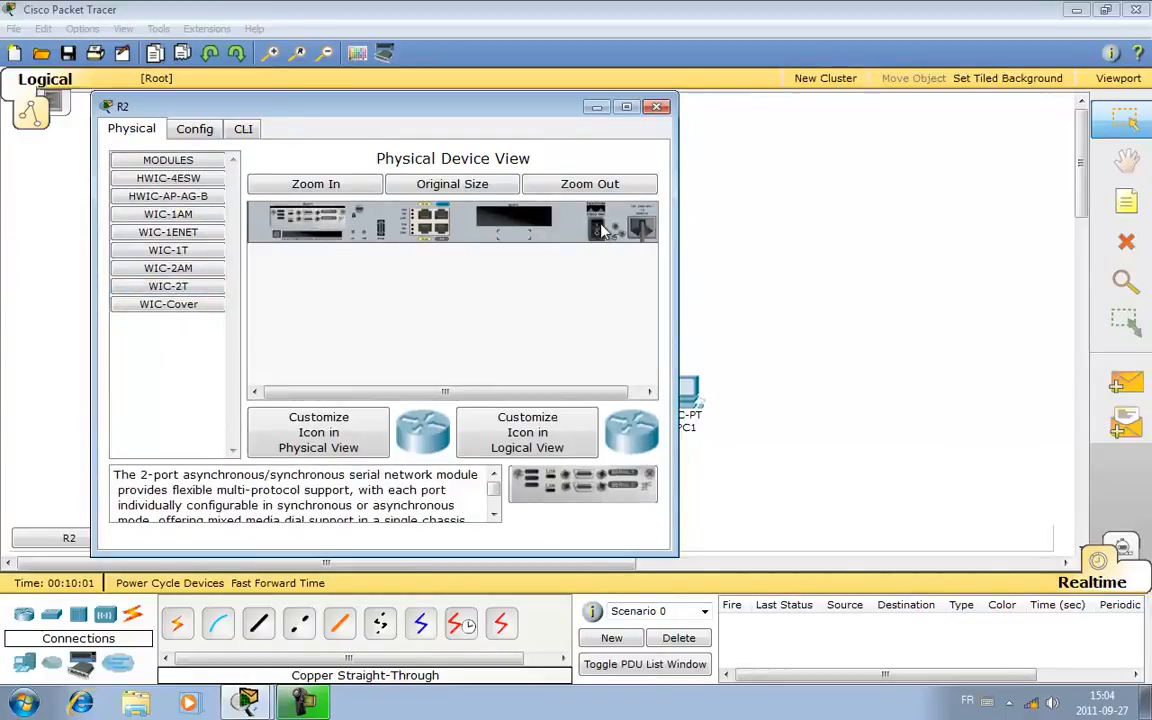
click(657, 106)
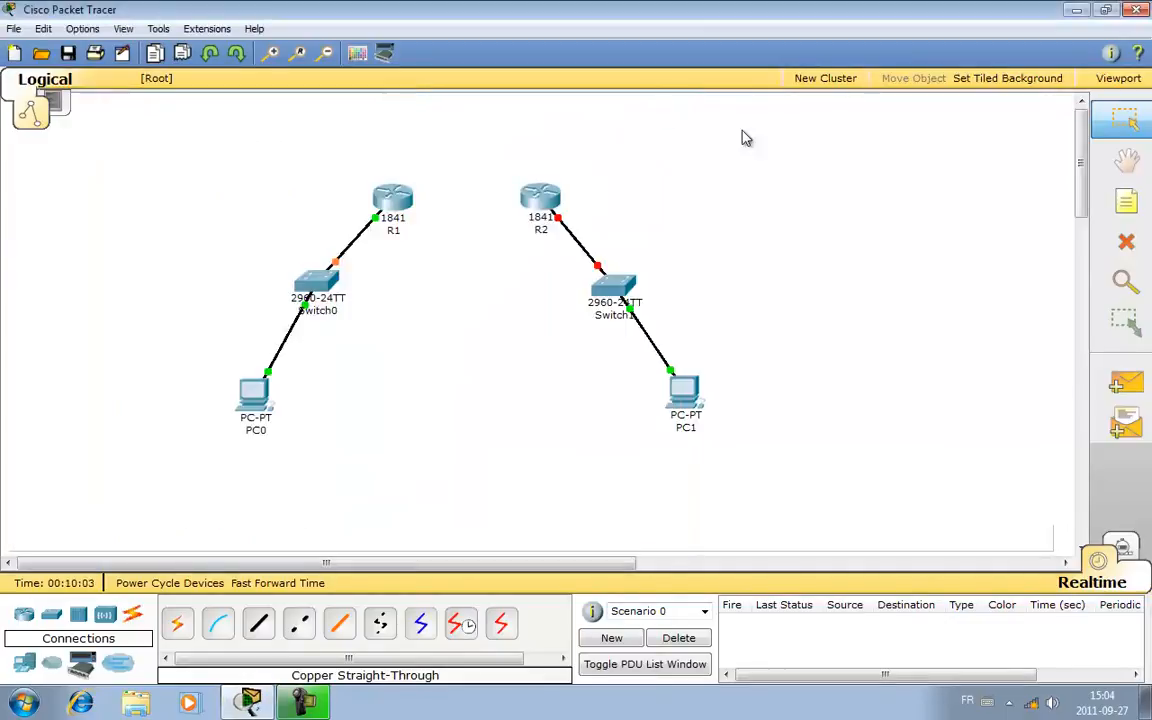
- Open R1's command line interface and enter privileged EXEC mode with the enable command
click(391, 199)
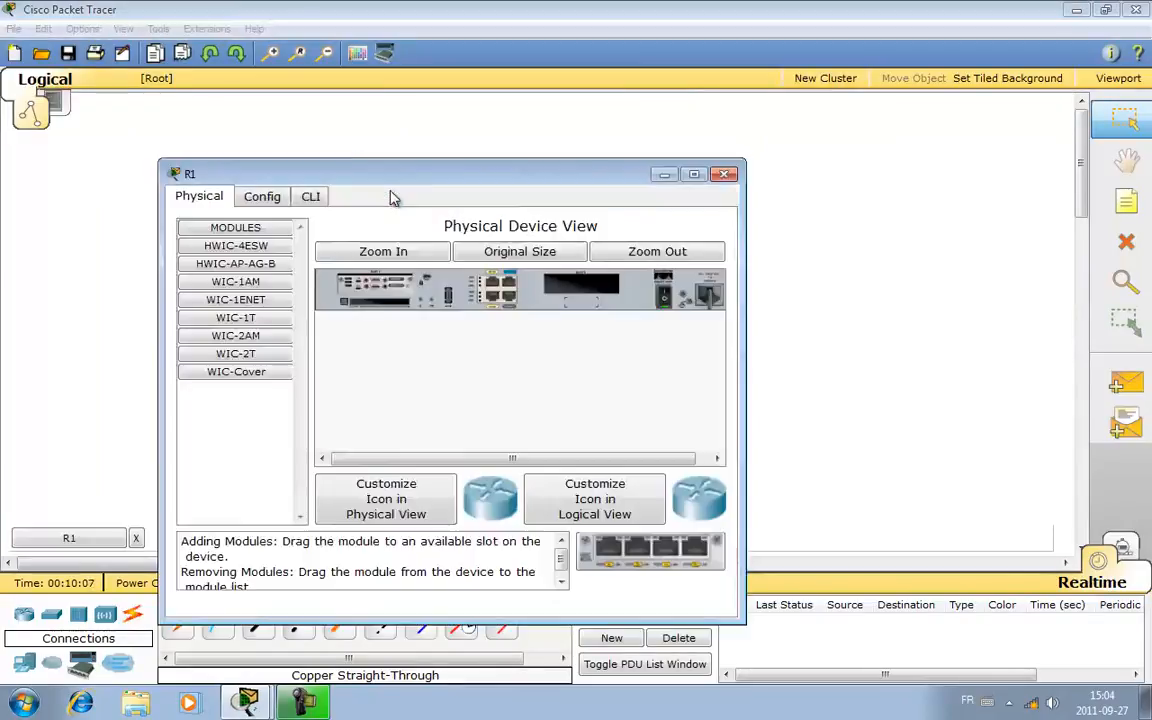
drag(427, 185, 562, 85)
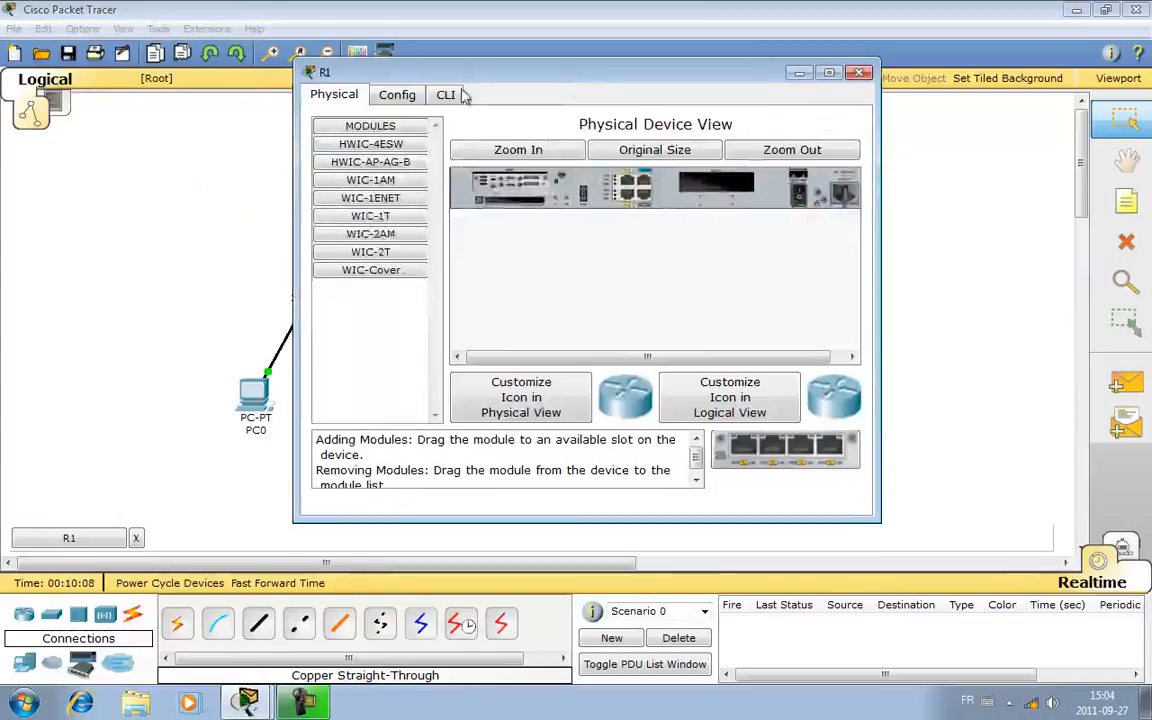
click(434, 102)
key(Return)
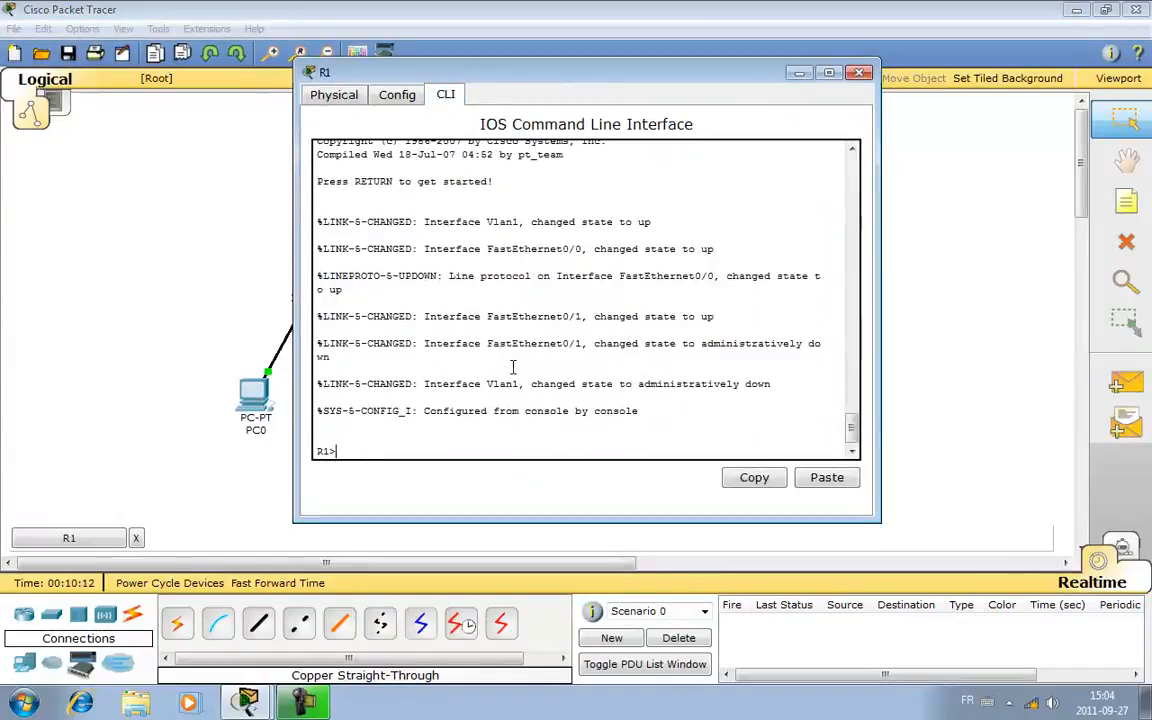
text(enab)
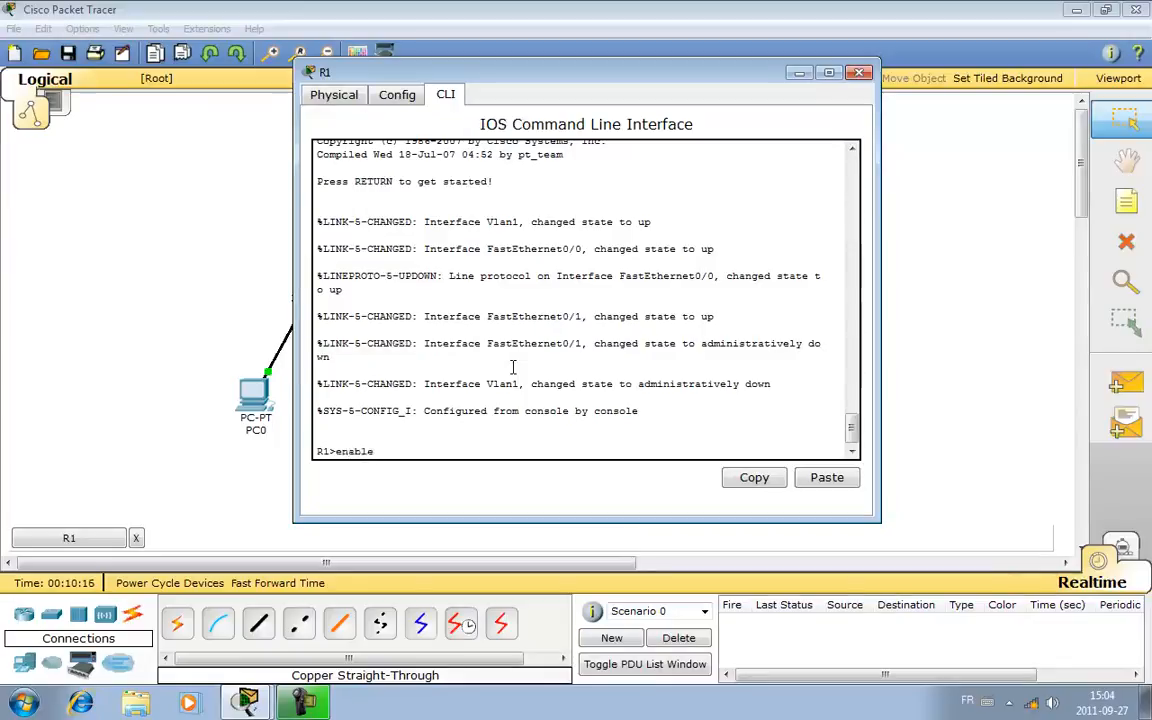
text(le)
key(Return)
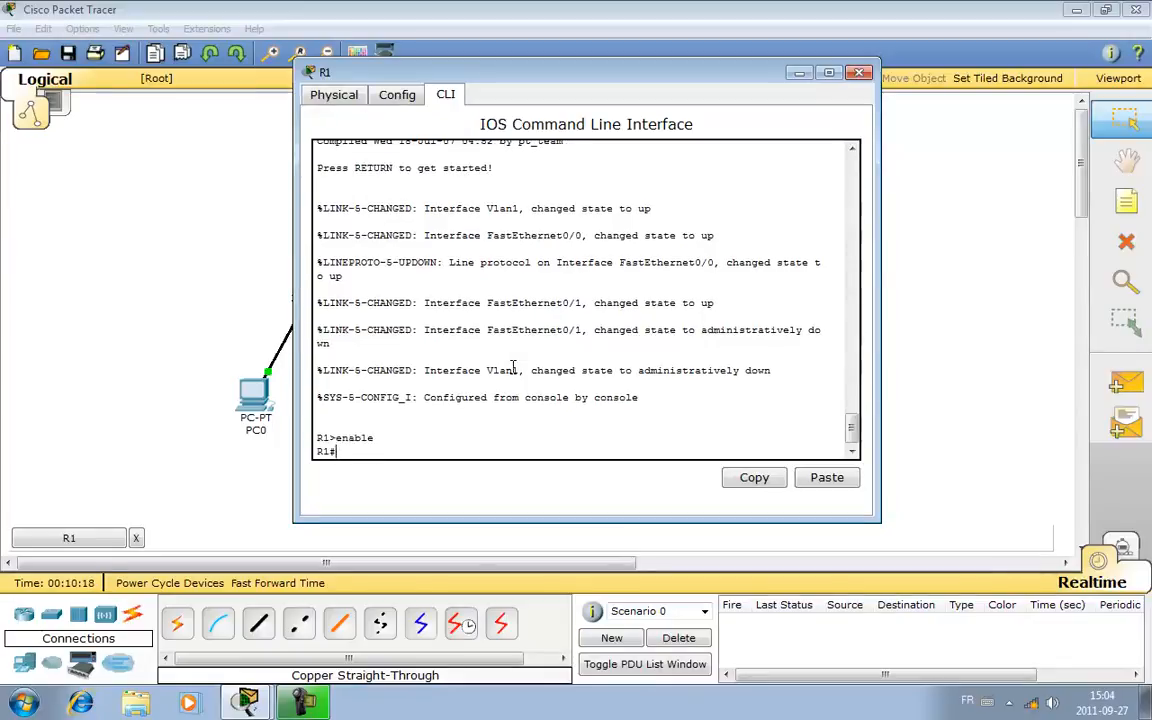
- List R1's interfaces with show ip interface brief, and close the R1 window
text(show ip interf)
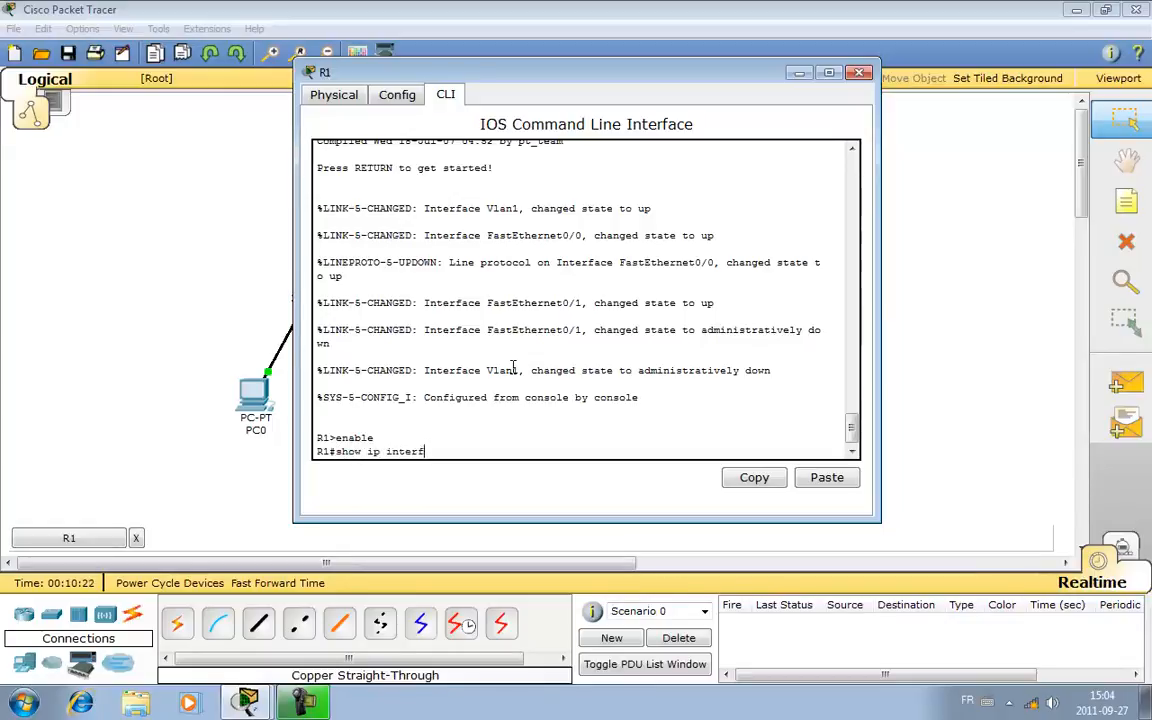
text(ace brief)
key(Return)
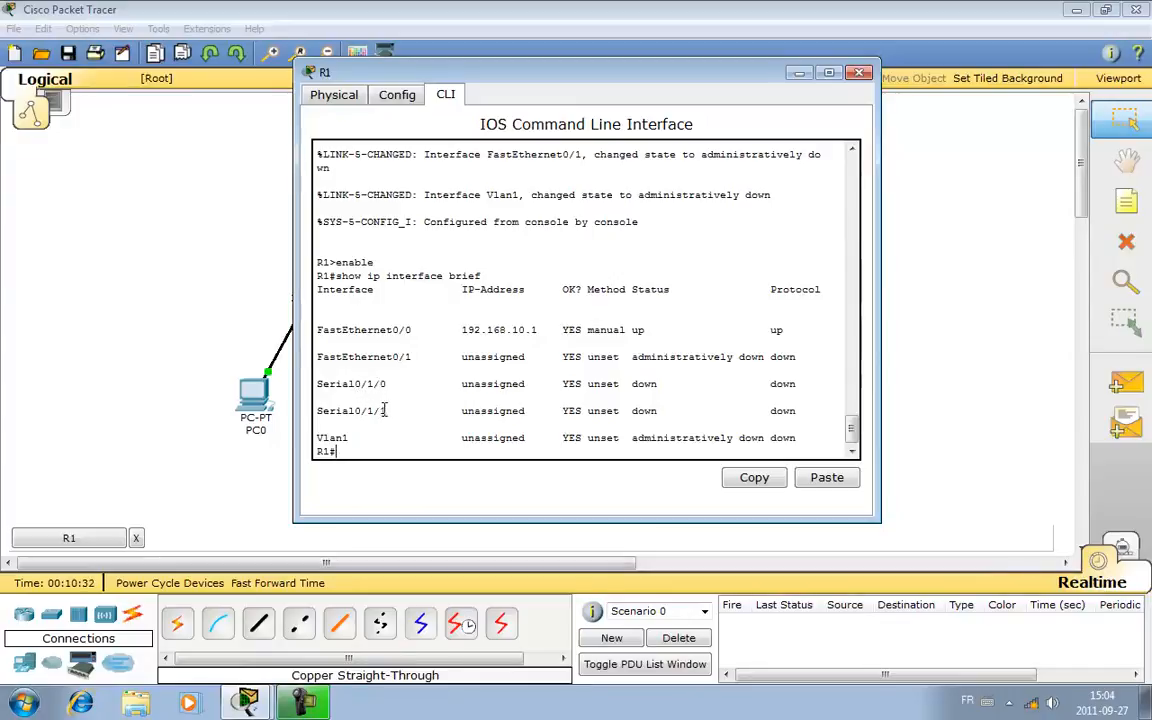
click(859, 72)
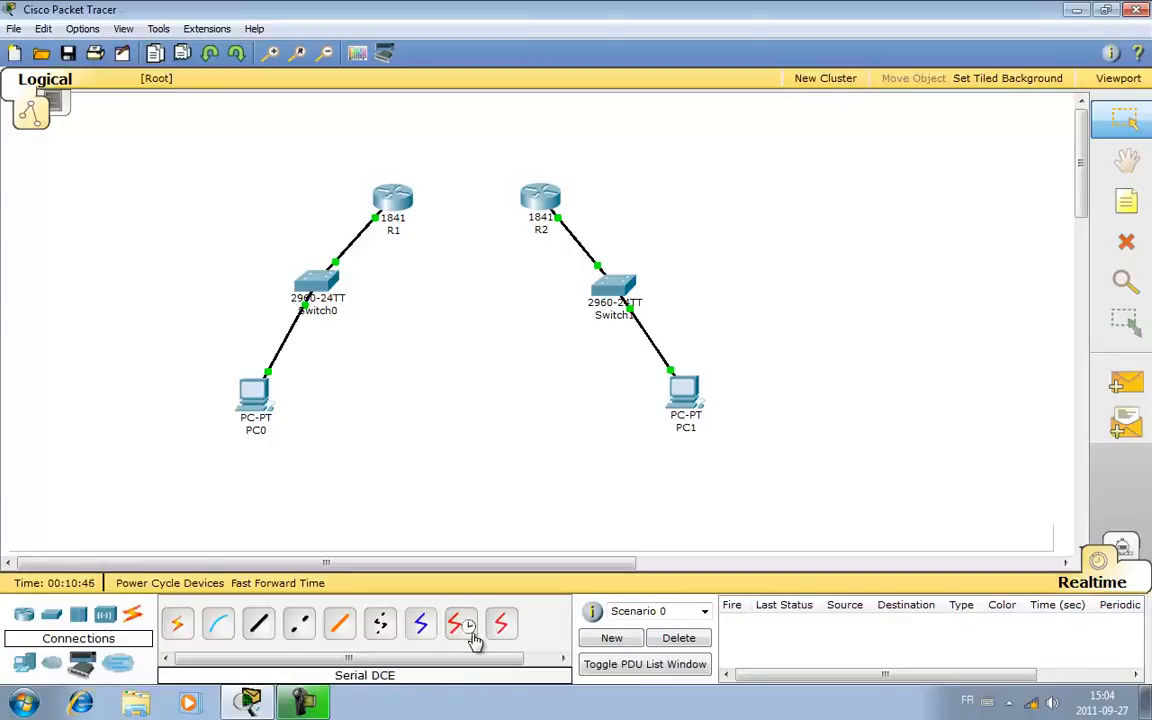
- Connect Serial0/1/0 on R1 to Serial0/1/0 on R2 with a Serial DCE cable, starting at R1
click(463, 630)
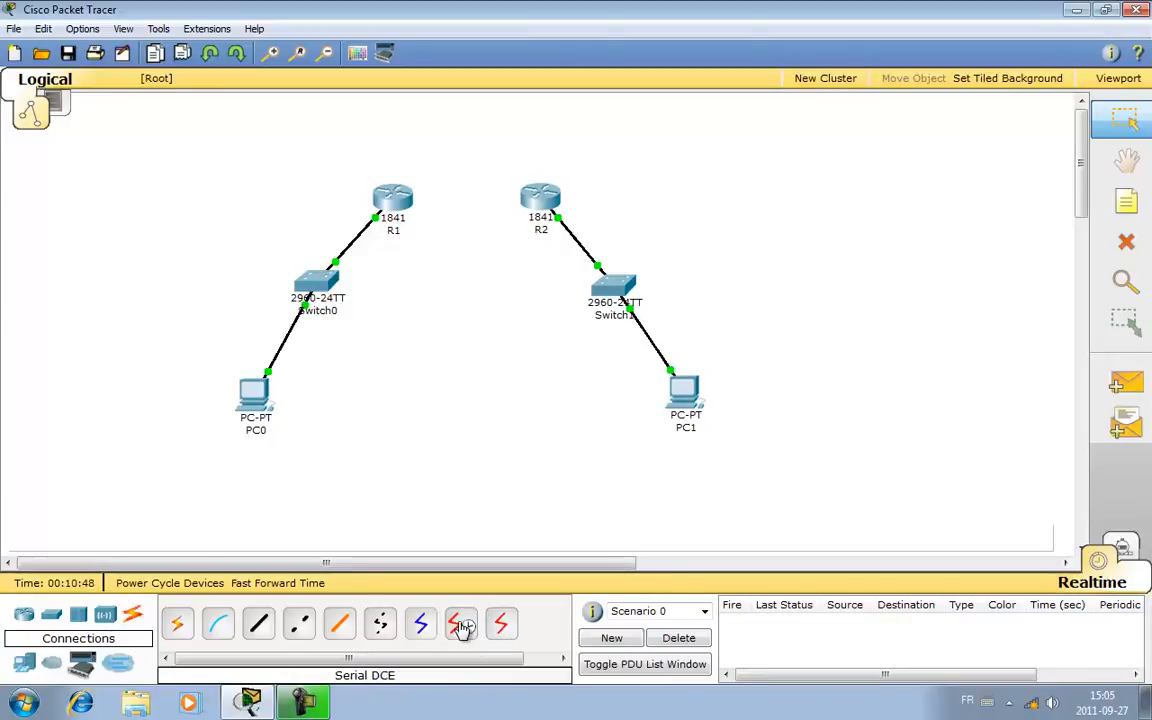
click(390, 197)
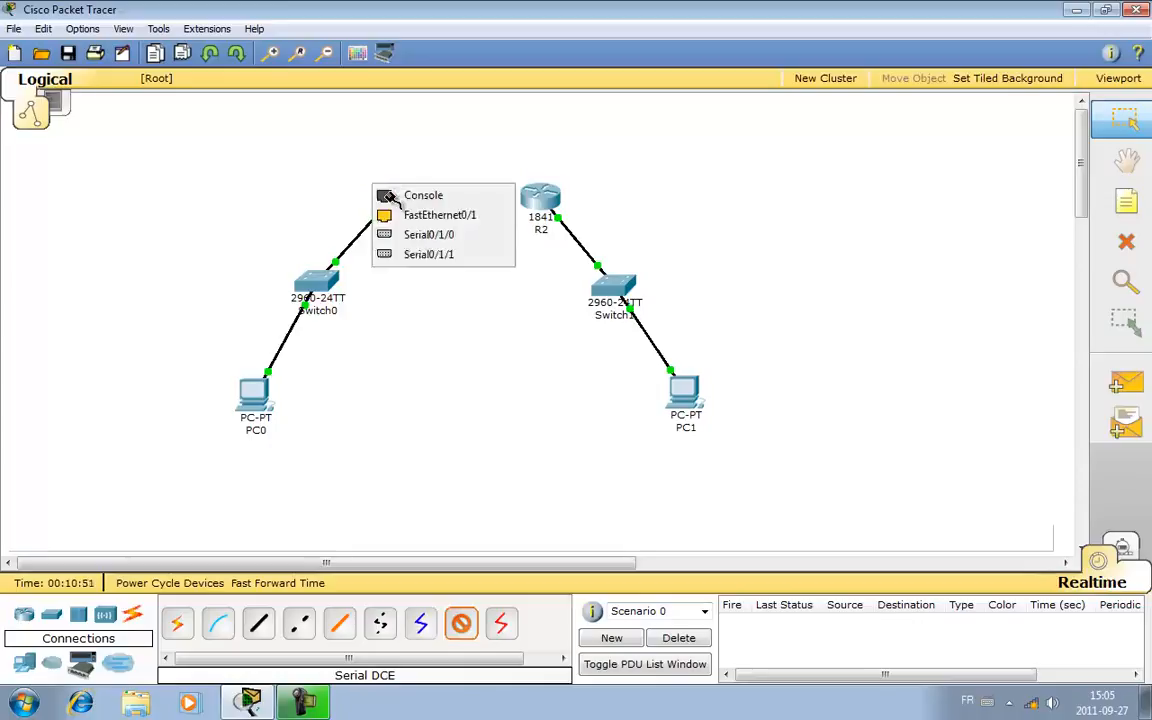
click(430, 237)
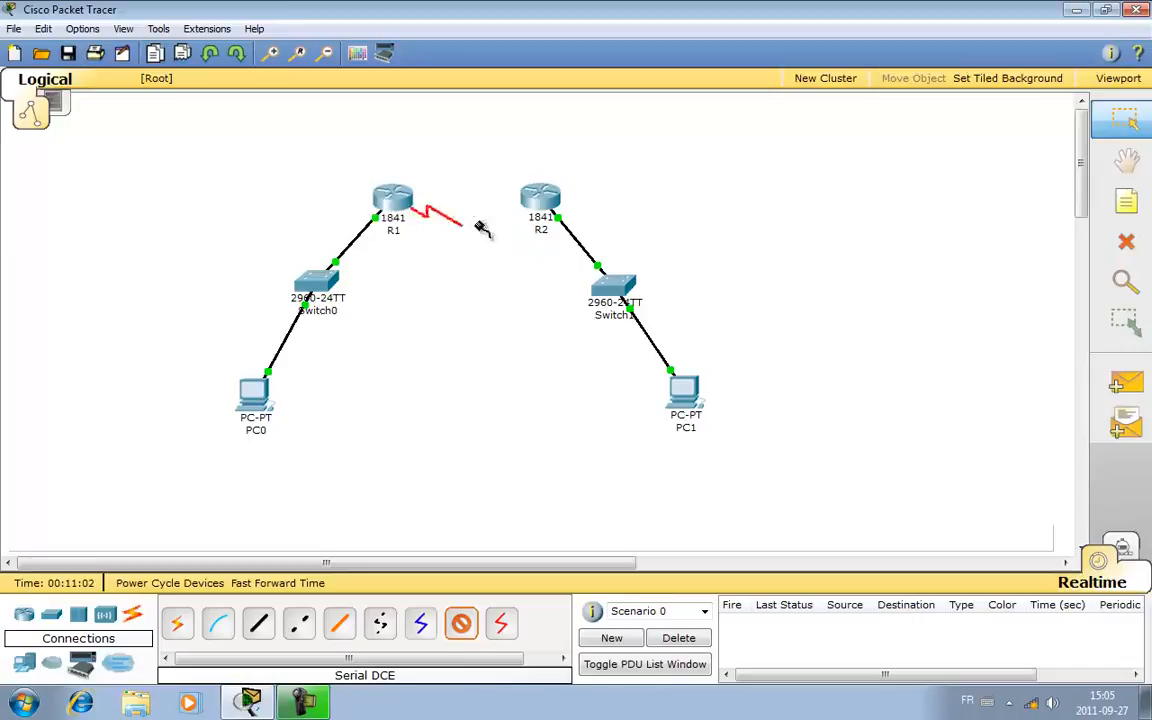
click(543, 198)
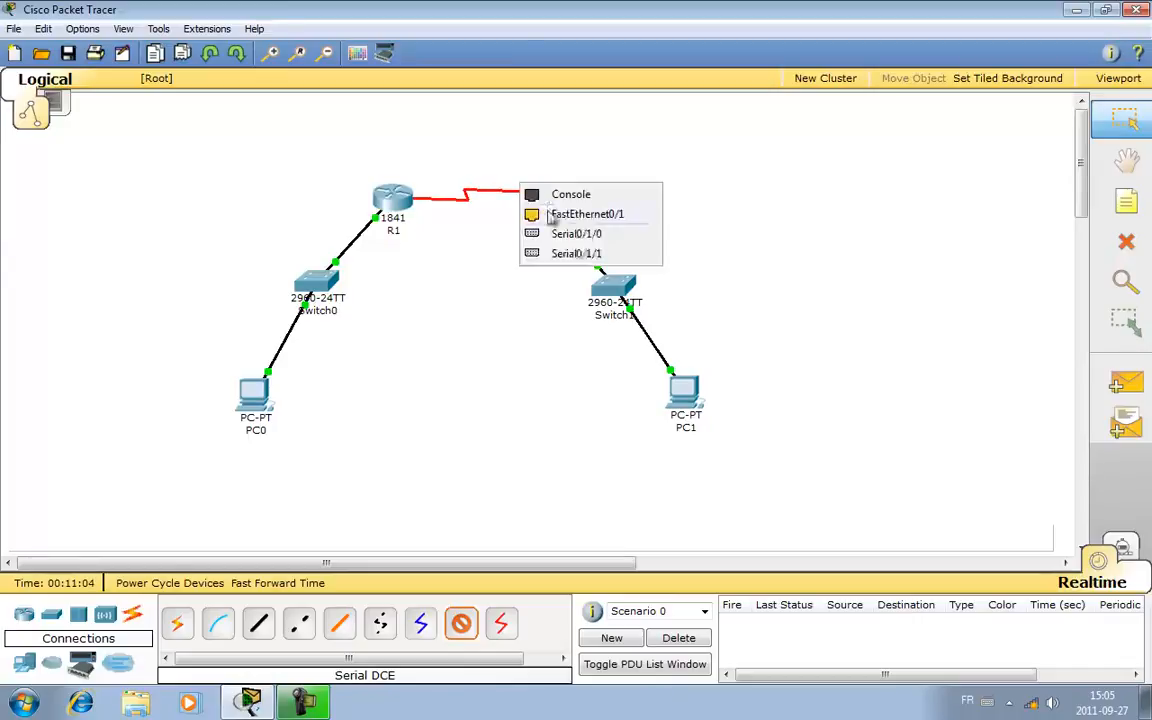
click(590, 234)
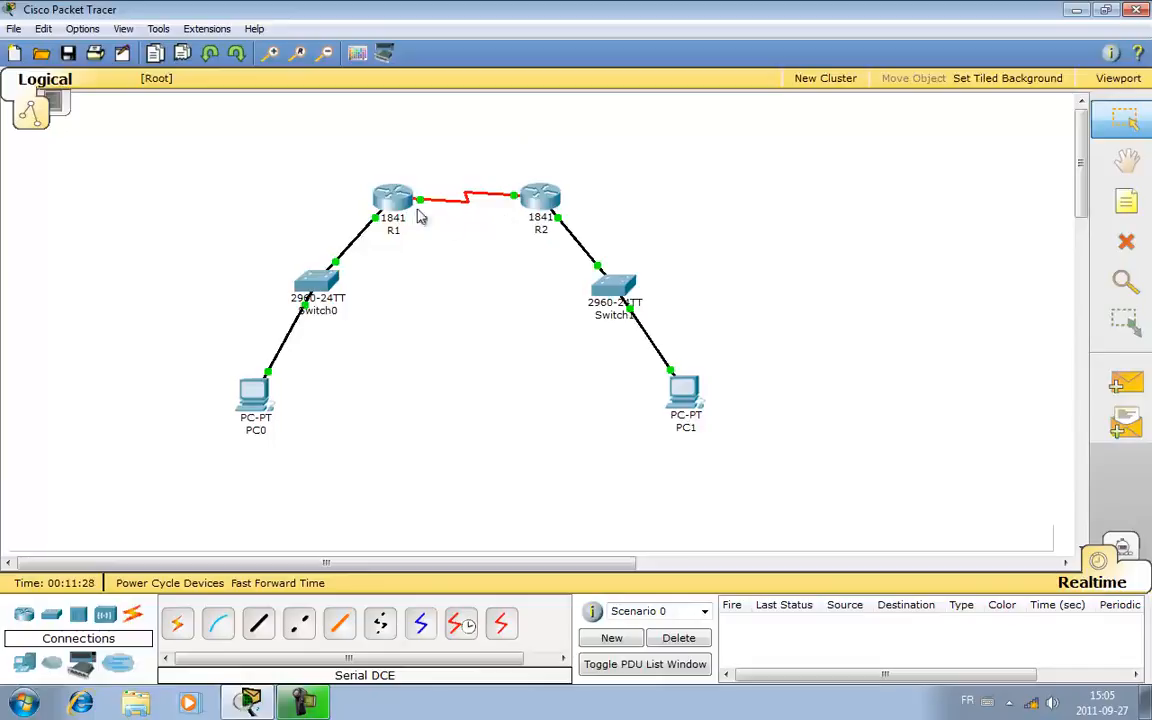
- Reopen R1's command line interface and enter global configuration mode with enable and conf t
mouse_move(405, 207)
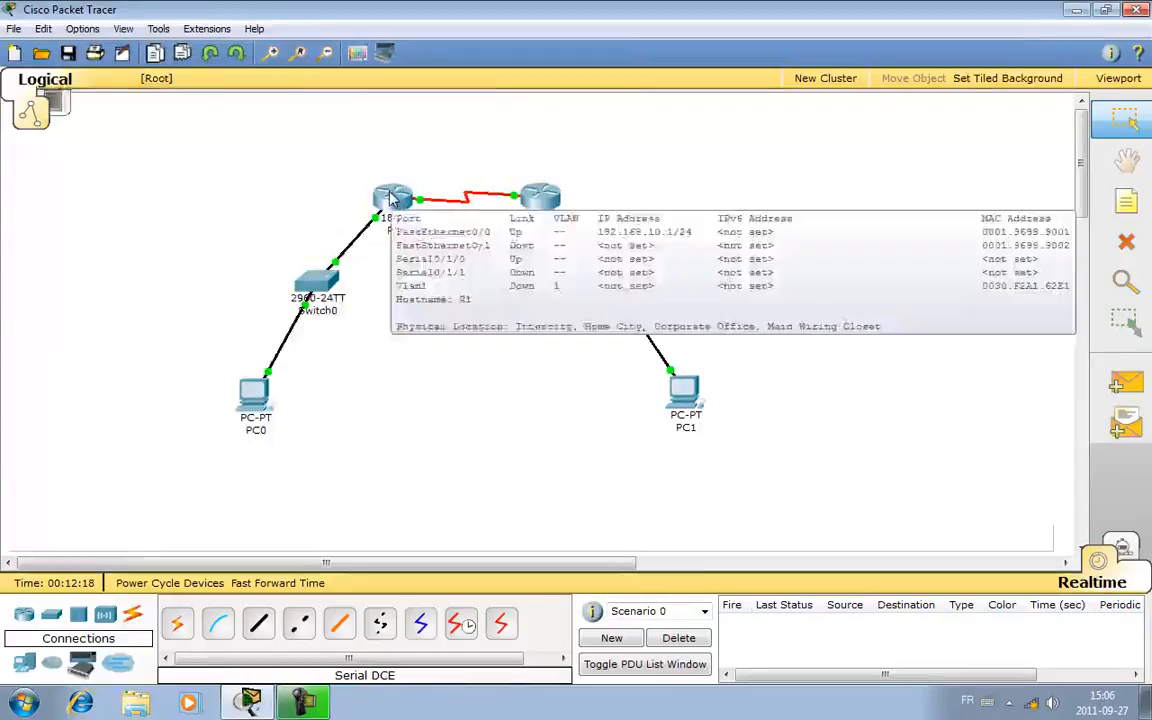
click(389, 192)
key(Return)
text(enable)
key(Return)
text(conf t)
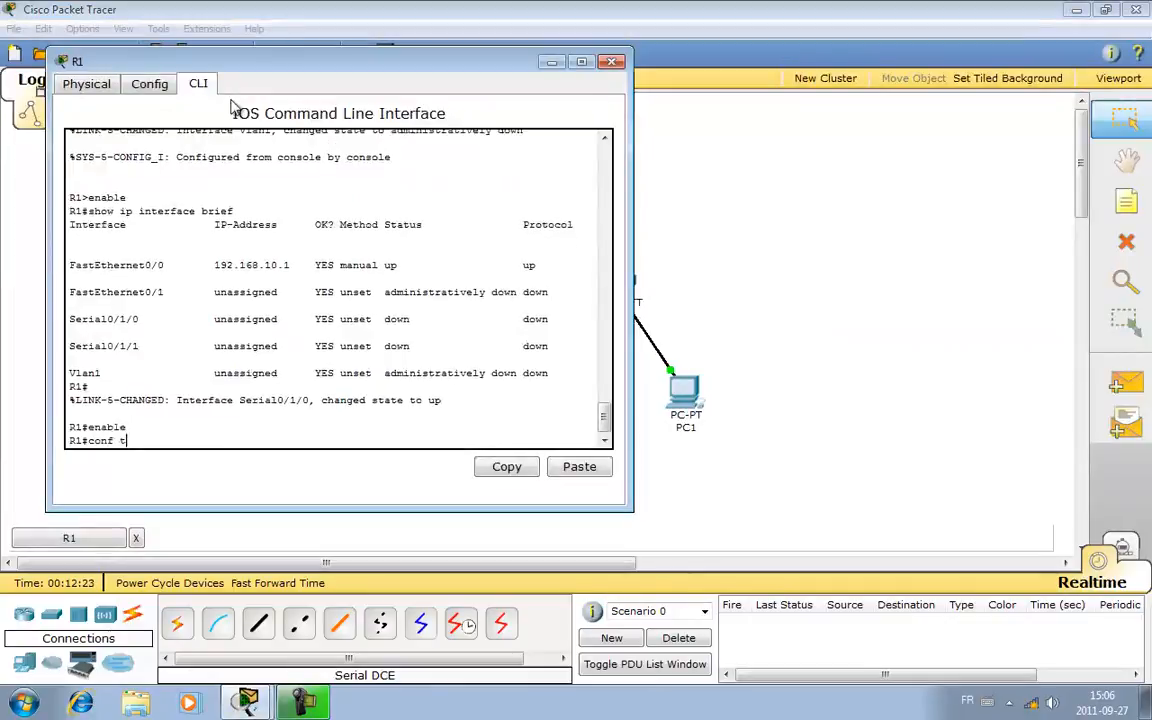
key(Return)
- Enter interface configuration mode for R1's serial port with interface s0/1/0
text(interface)
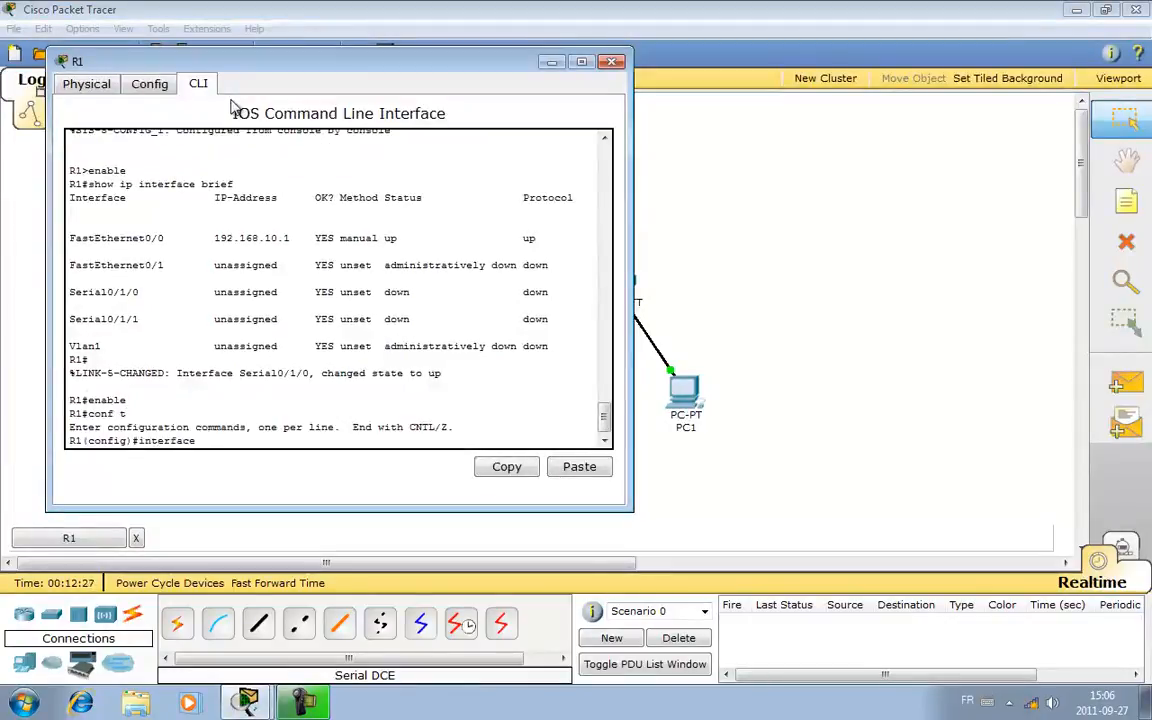
text( s0/1/0)
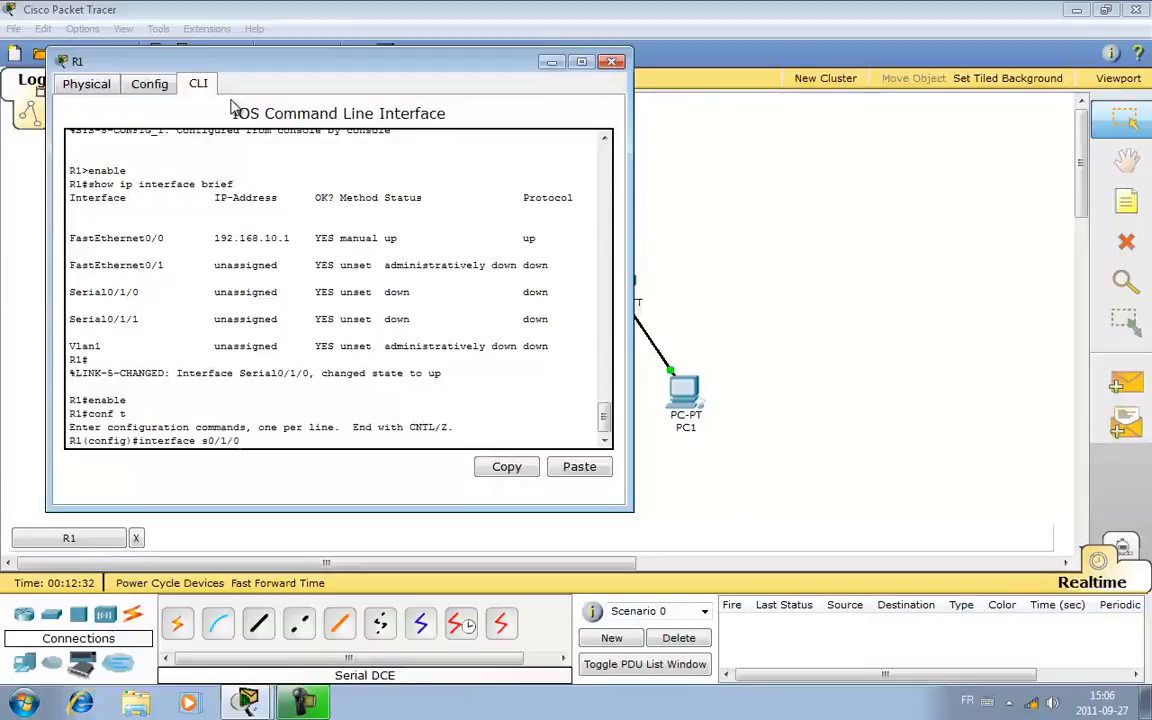
key(Return)
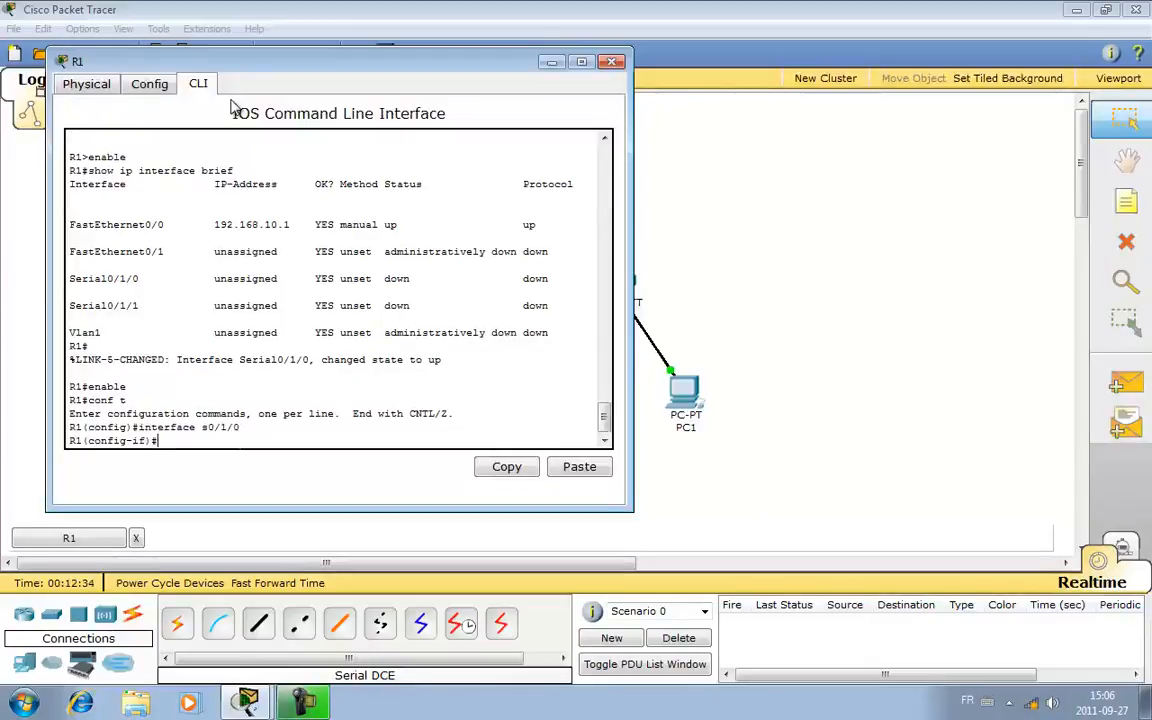
- Give R1's Serial0/1/0 interface the description WAN
text(descrip)
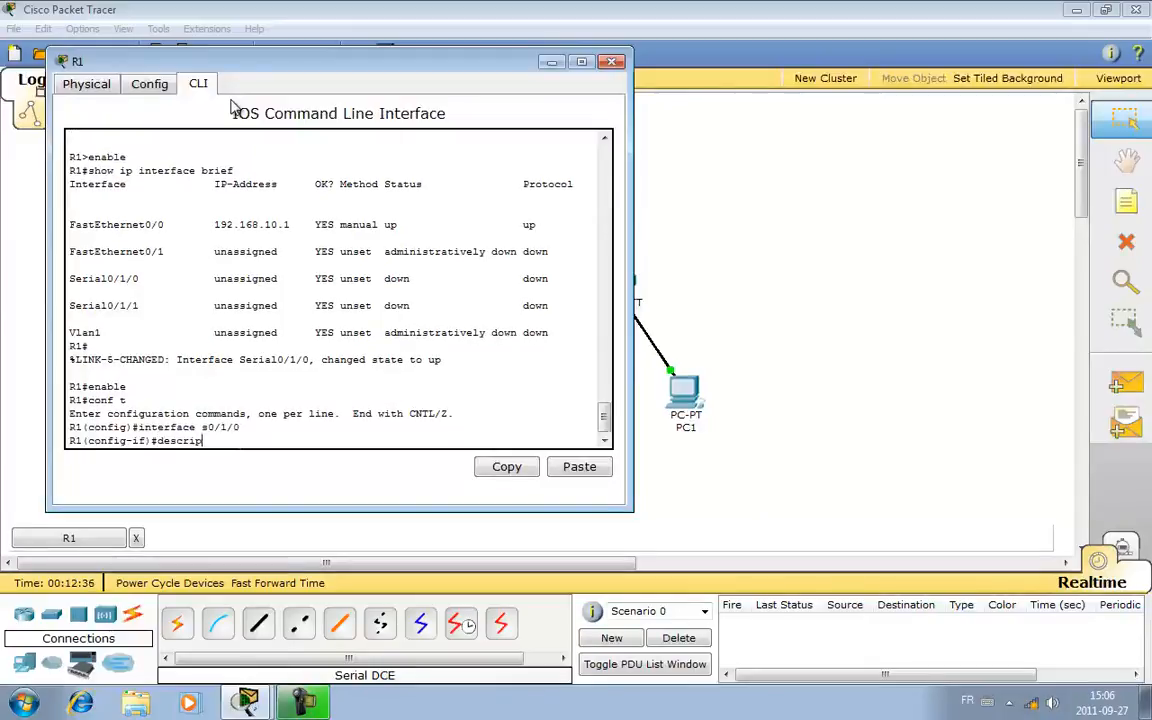
text(tion WAN)
key(Return)
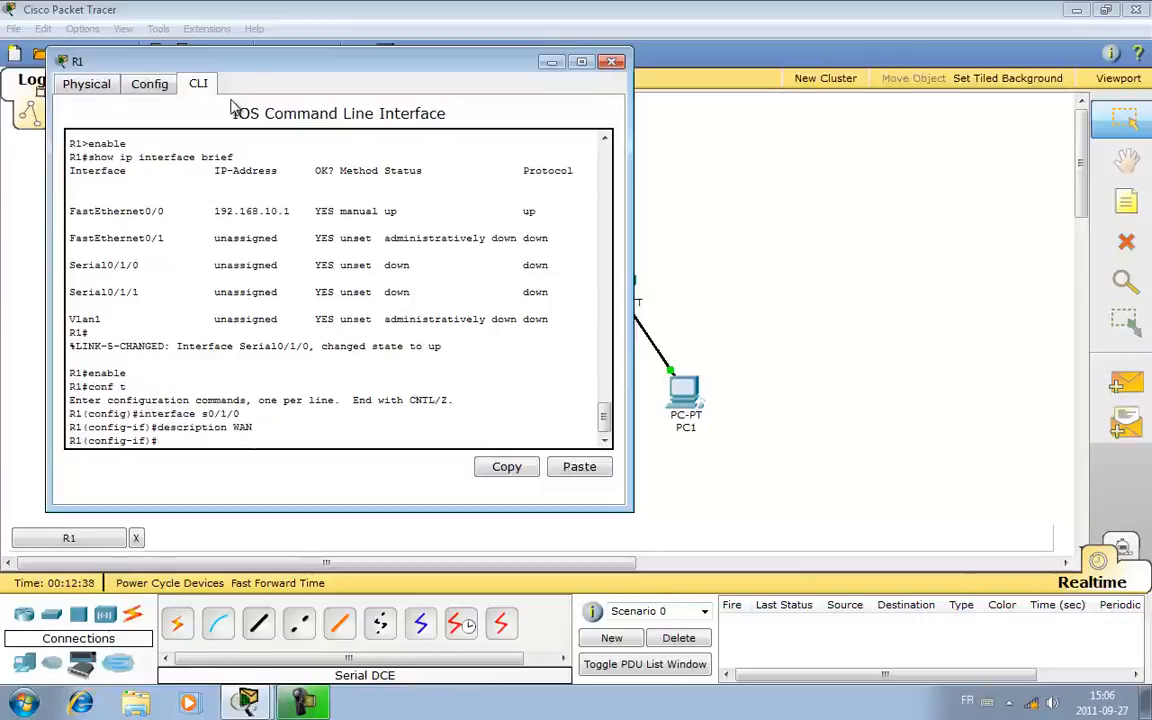
- Assign IP address 192.168.99.1 with subnet mask 255.255.255.240 to R1's Serial0/1/0 interface
text(ip address )
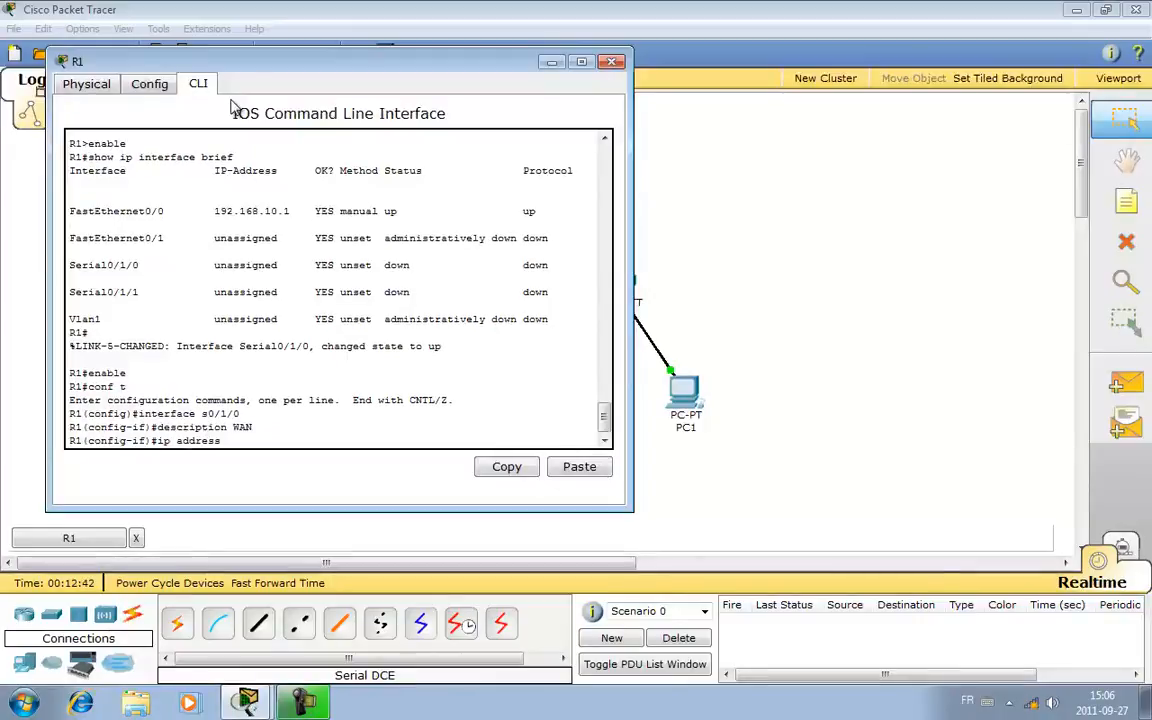
text(192.168.99.)
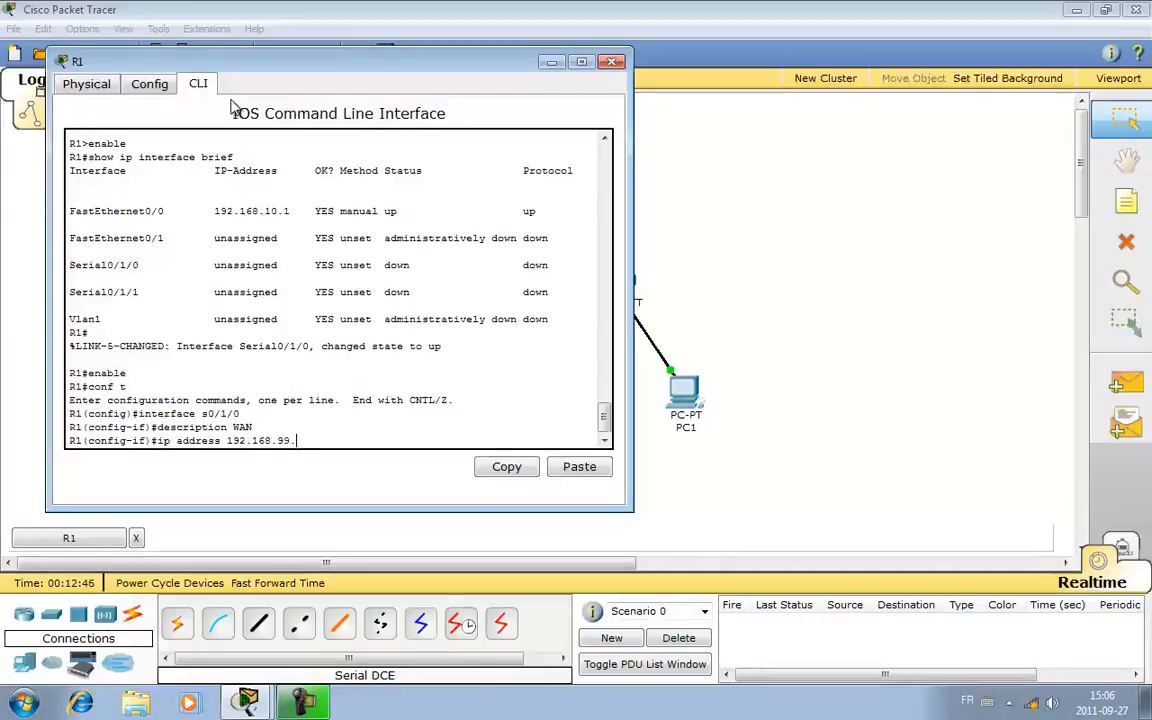
text(1 255.25)
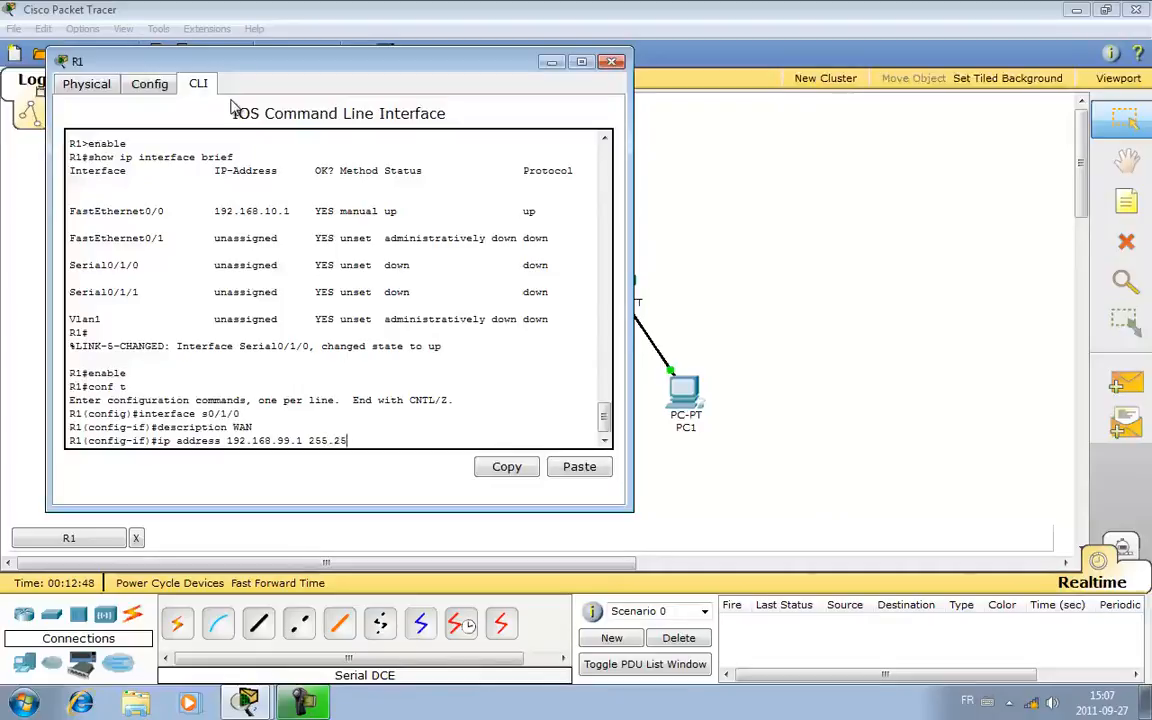
text(5.255.240)
key(Return)
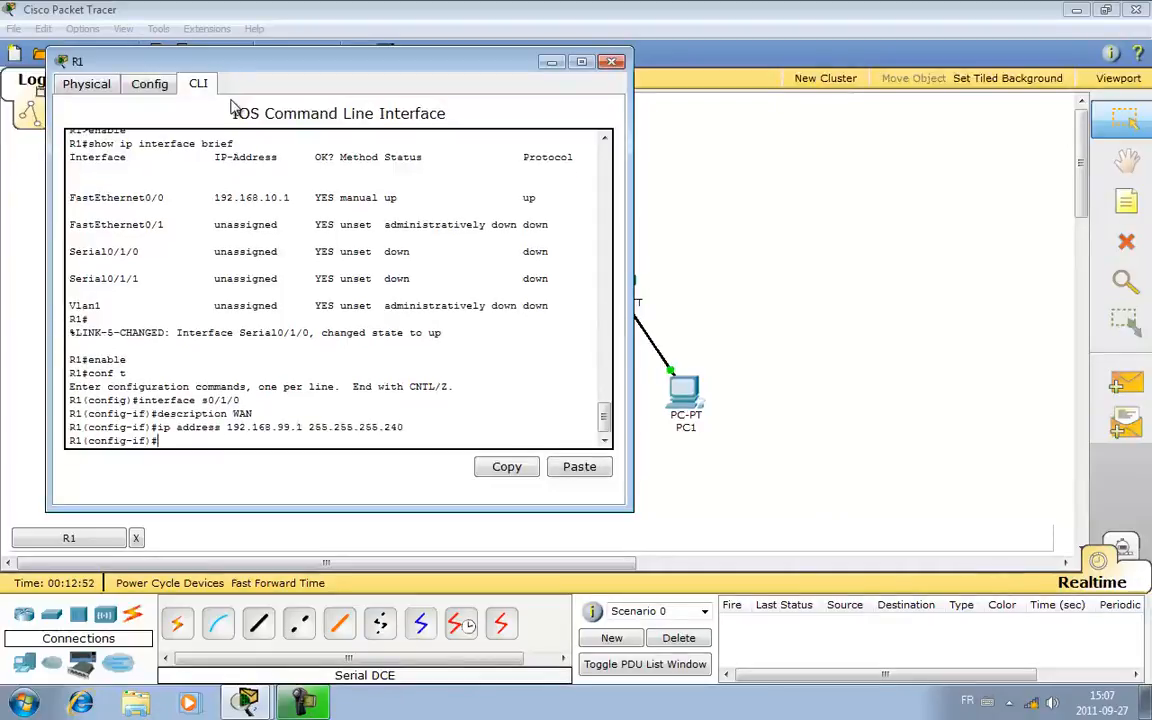
- Set the clock rate of R1's Serial0/1/0 interface to 64000
text(clock)
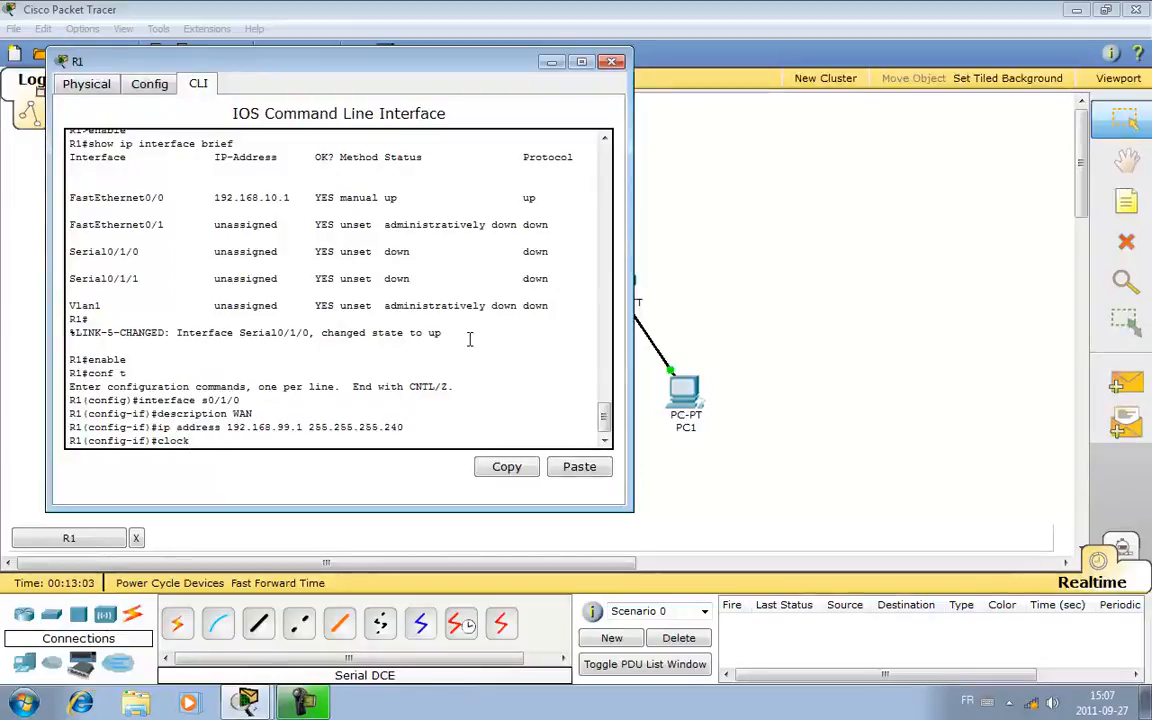
text(ate )
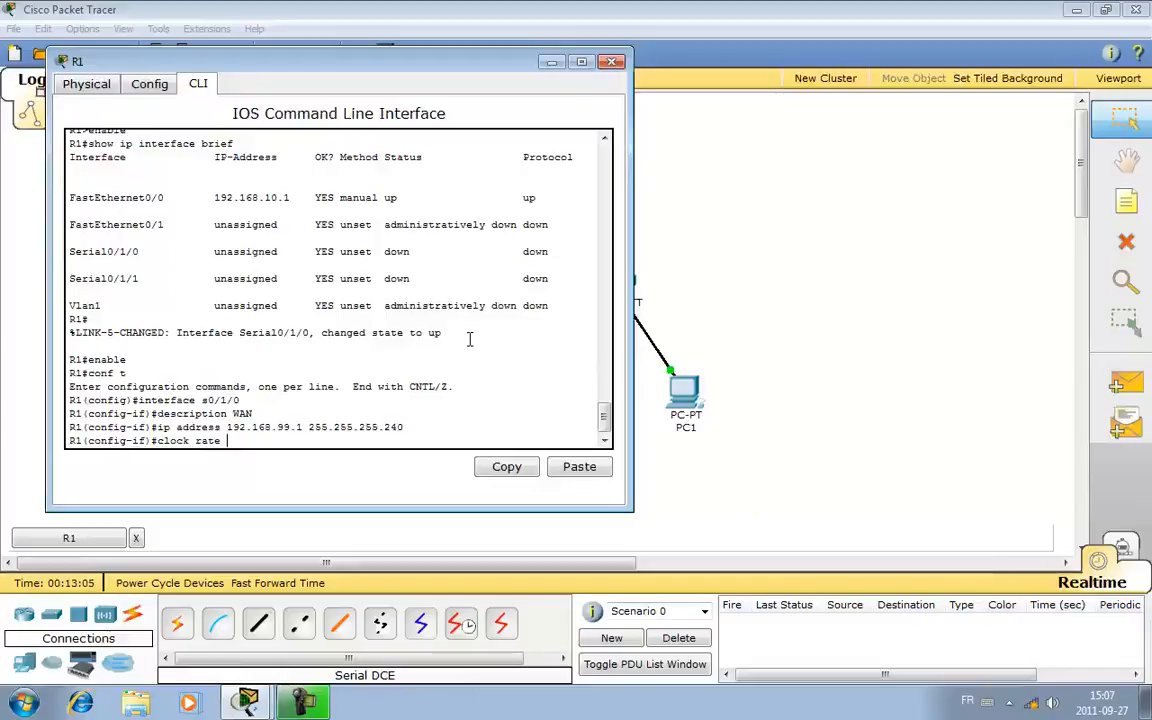
text(64)
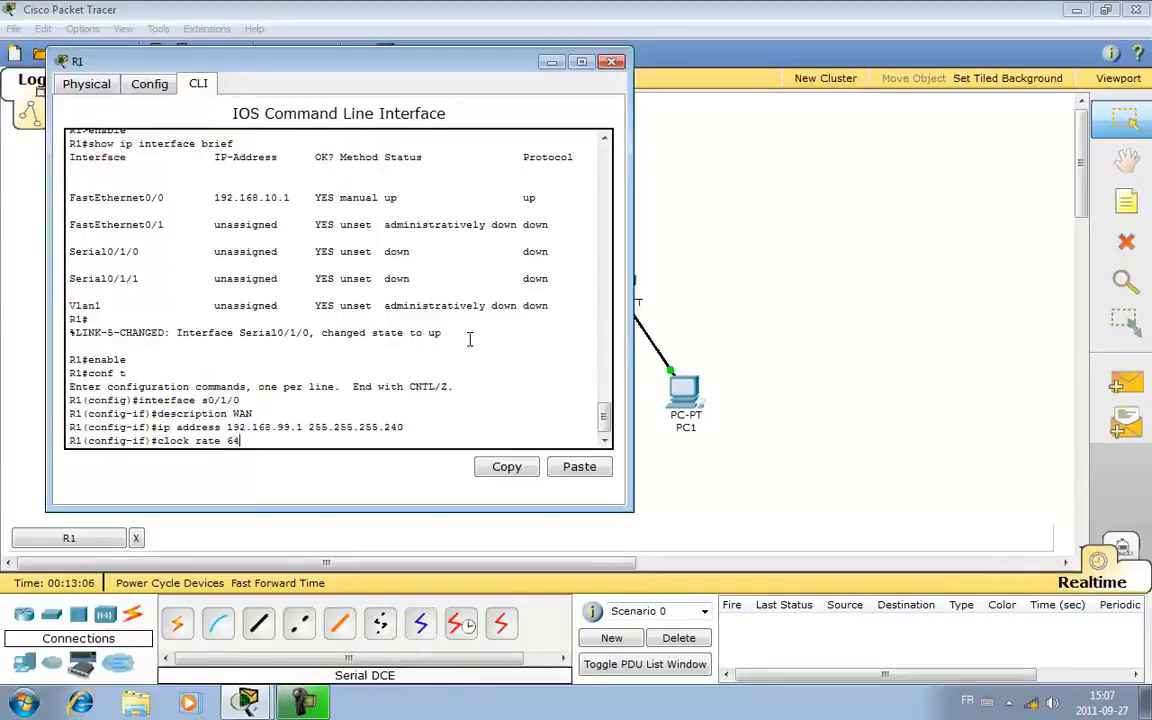
text(000)
key(Return)
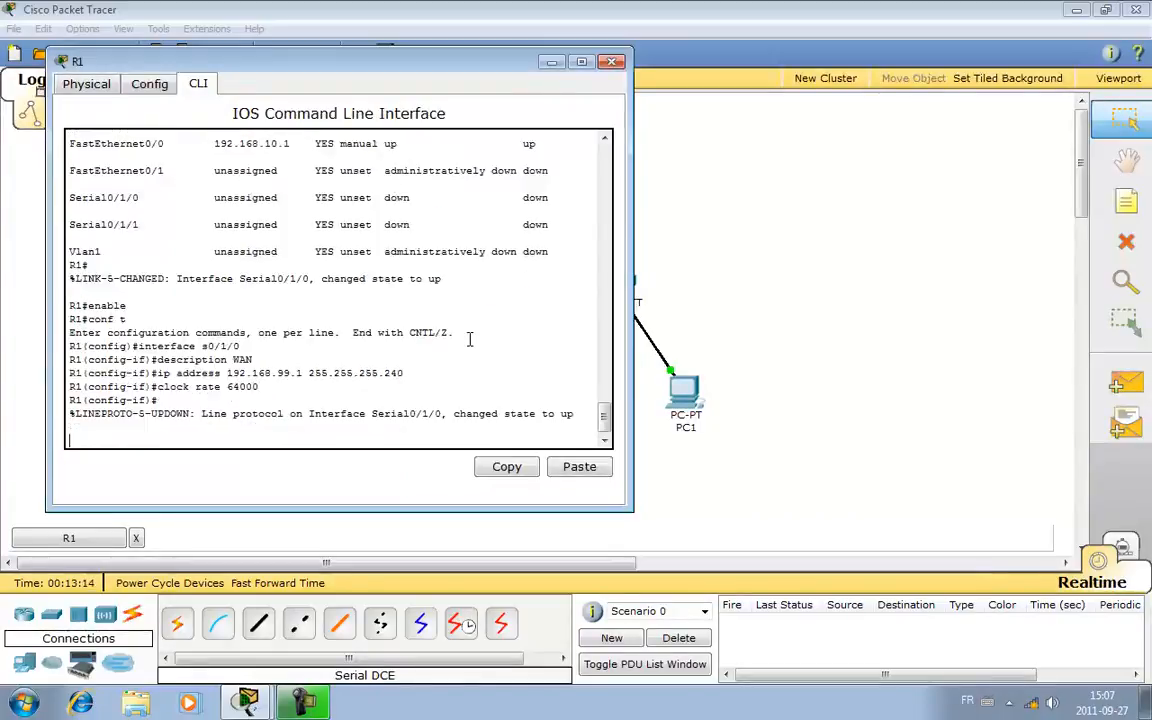
- Activate R1's serial interface with no shut and exit back to privileged mode
text(no shut)
key(Return)
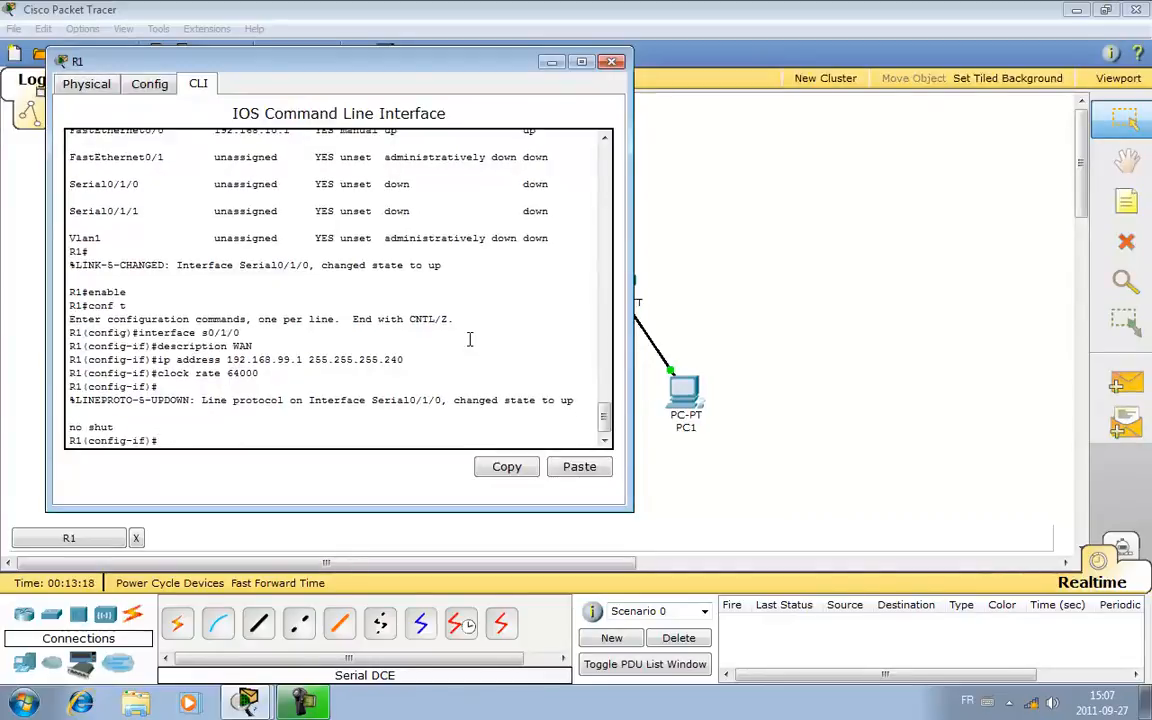
text(exit)
key(Return)
text(exit)
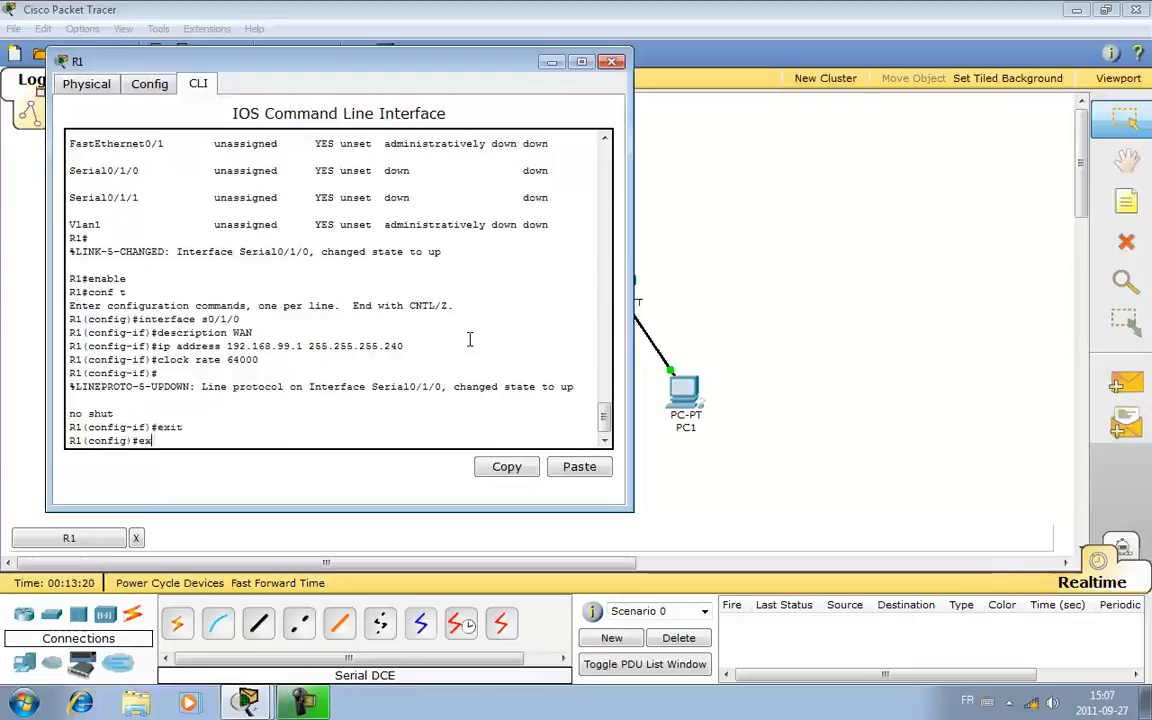
key(Return)
key(Return)
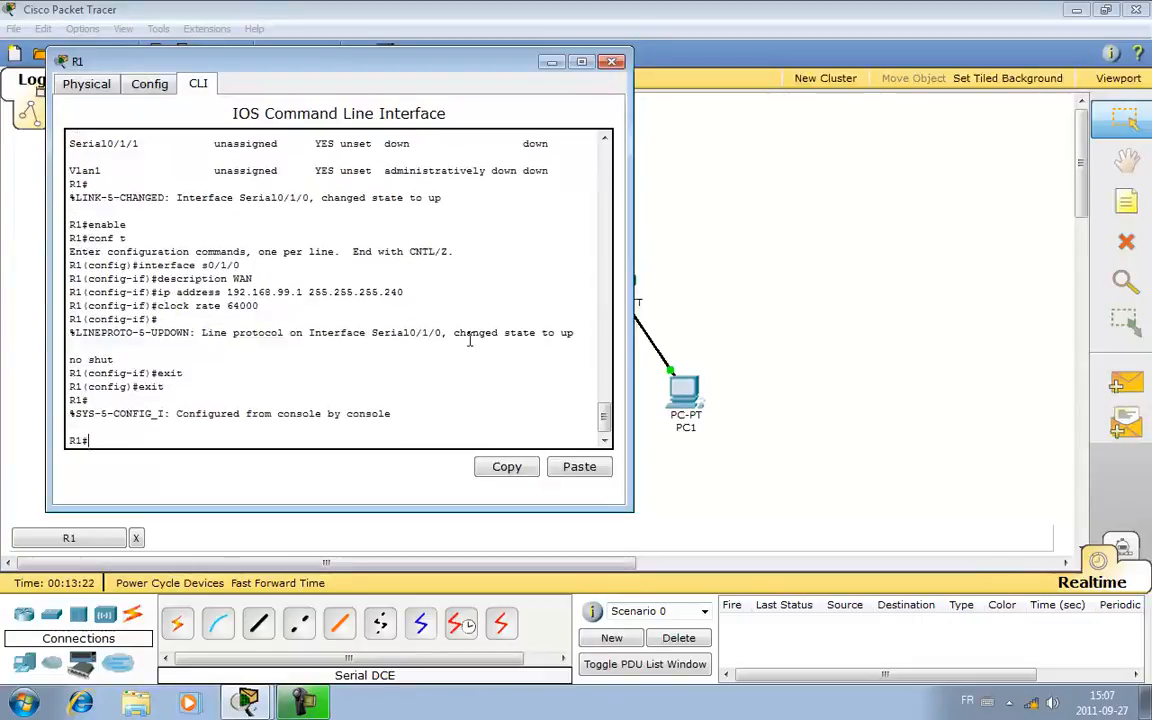
- Save R1's running configuration to the default startup-config with copy run start, and close the R1 window
text(copy run start)
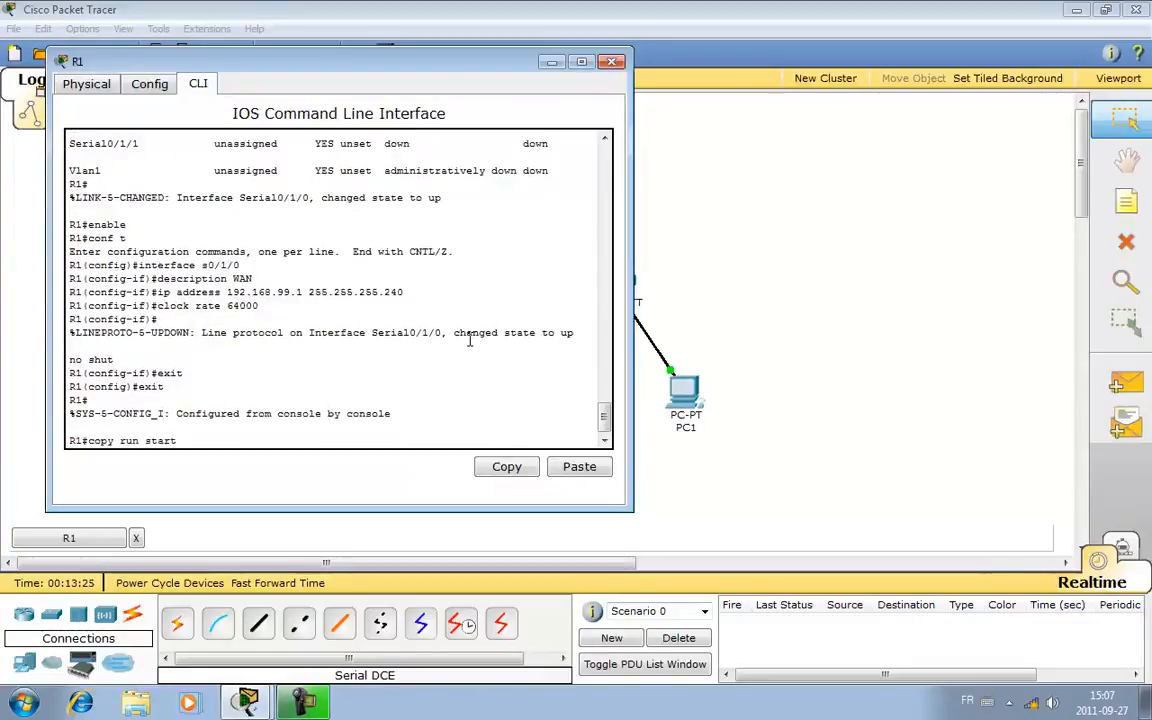
key(Return)
key(Return)
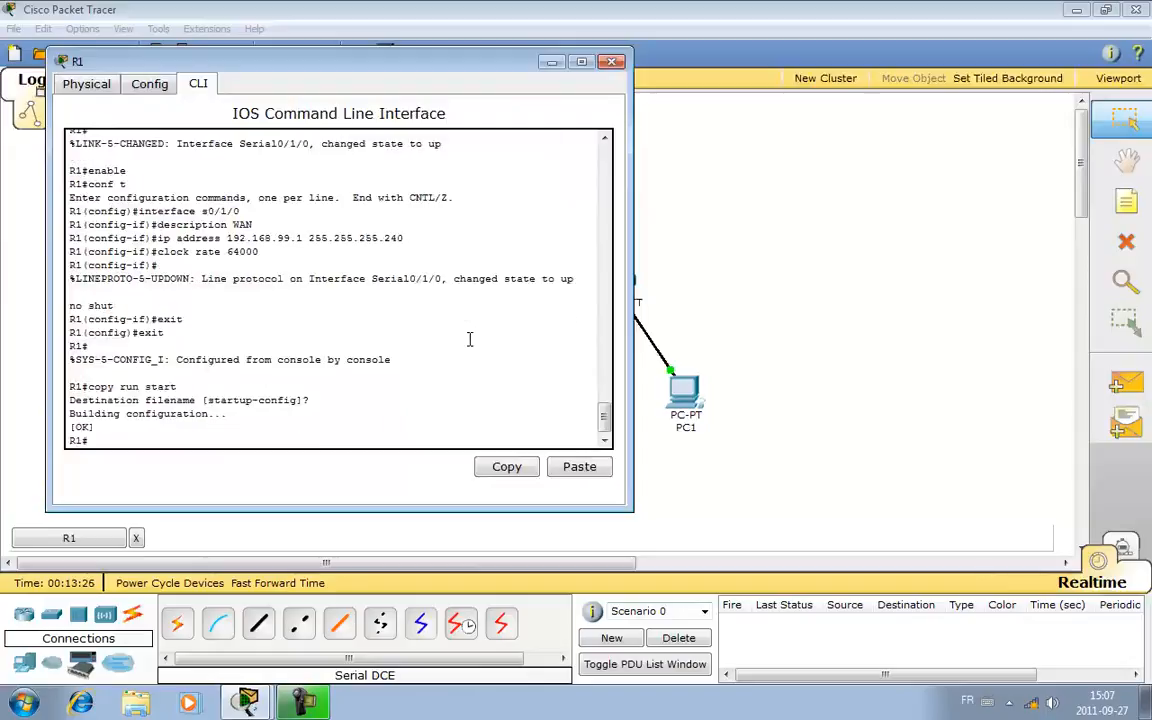
click(612, 62)
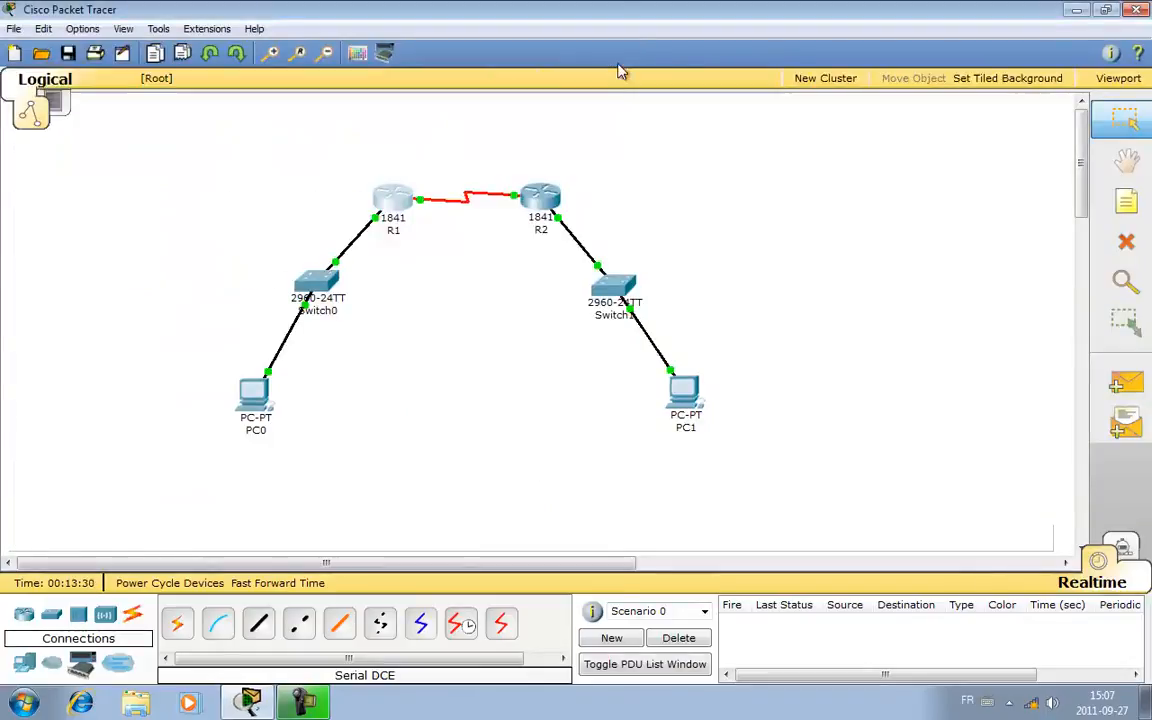
- Open R2's command line interface and enter global configuration mode with enable and conf t
click(545, 198)
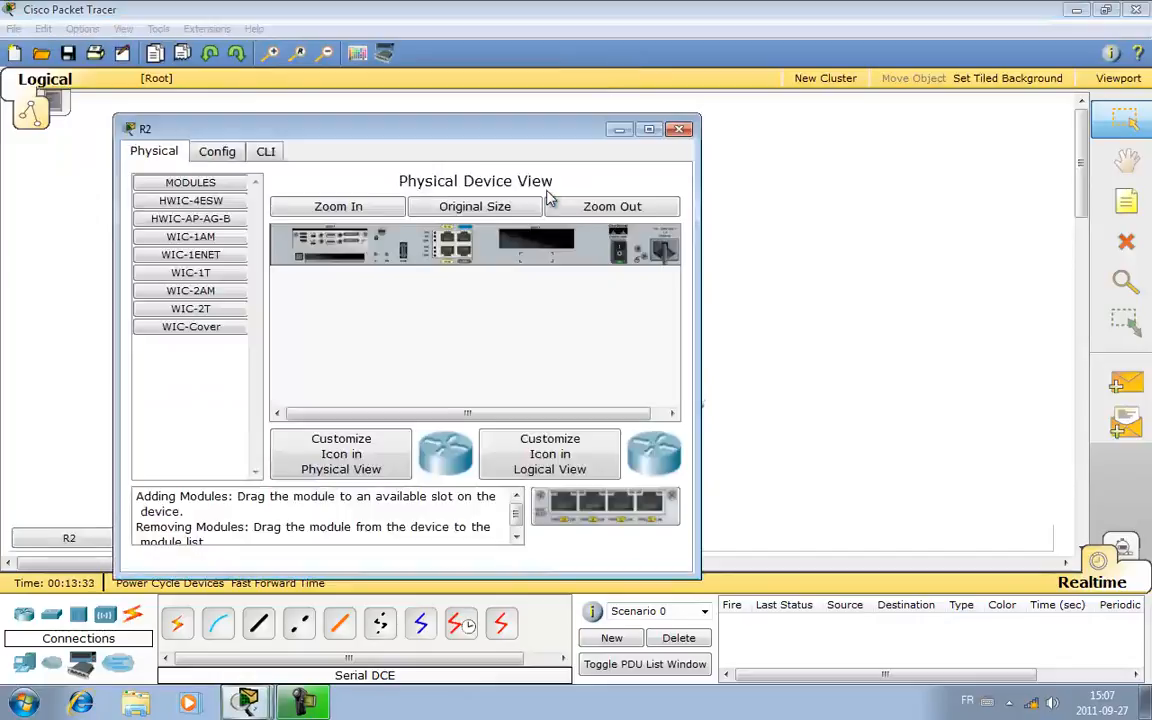
click(268, 151)
drag(352, 134, 462, 110)
key(Return)
key(Return)
text(enable)
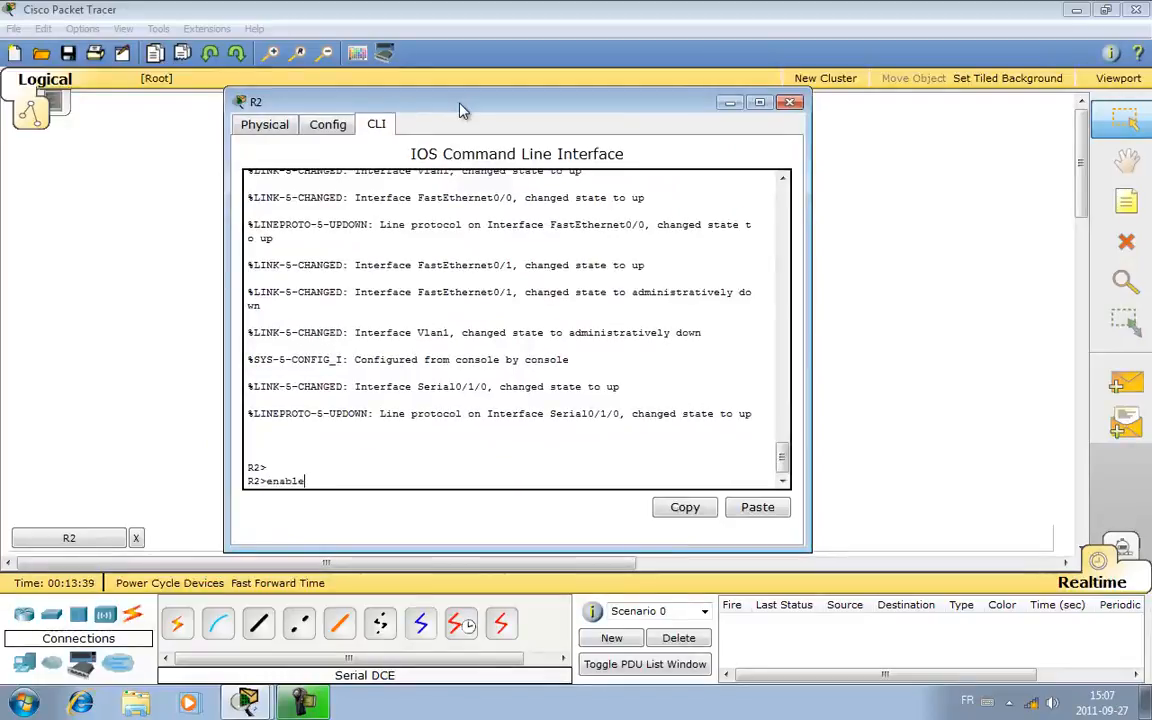
key(Return)
text(conf t)
key(Return)
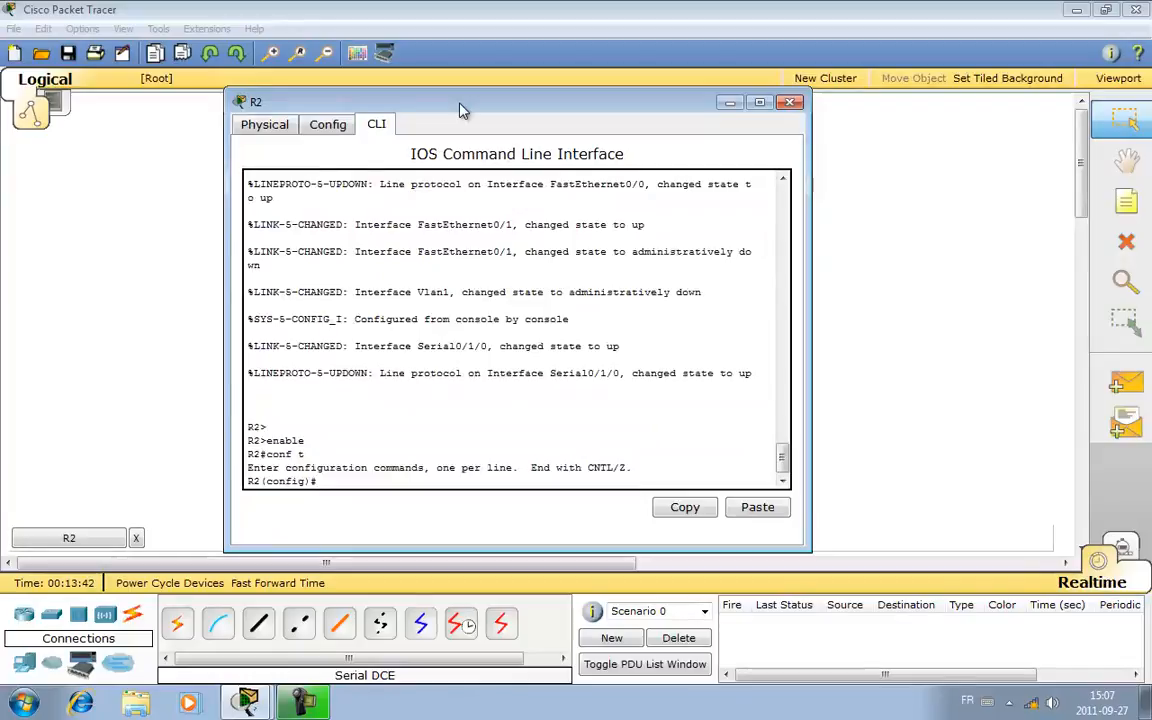
- Enter interface configuration mode for R2's serial port with interface s0/1/0
text(interface s0)
key(Tab)
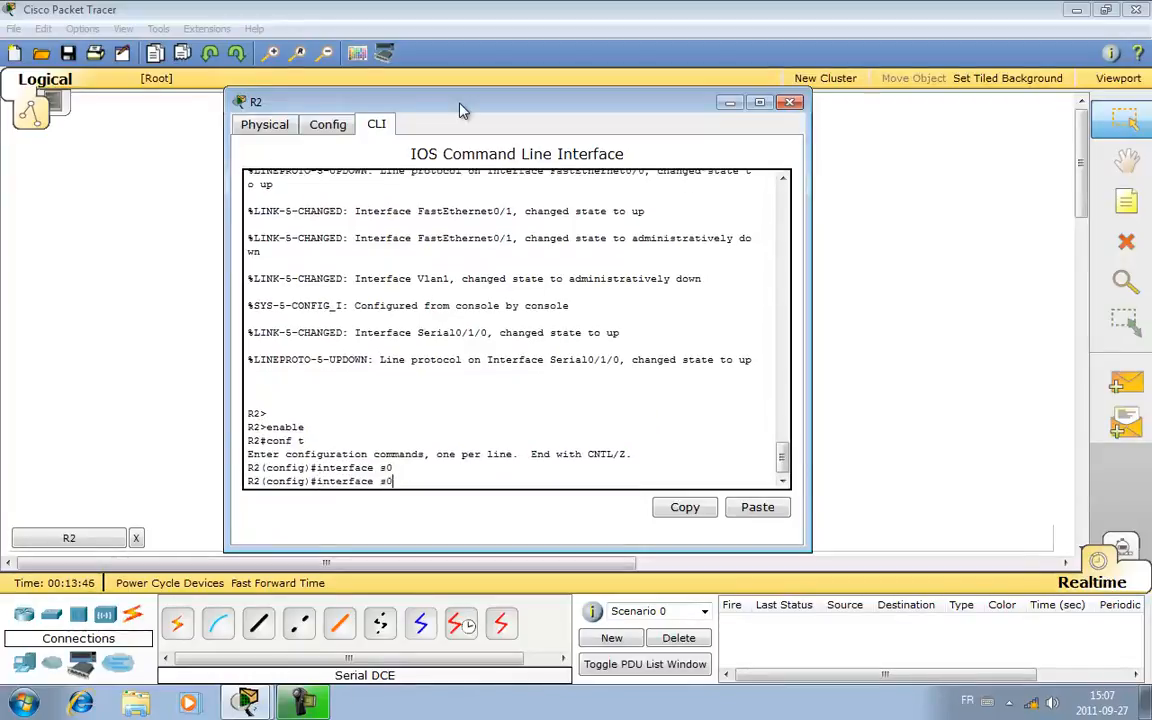
text(/1/0)
key(Return)
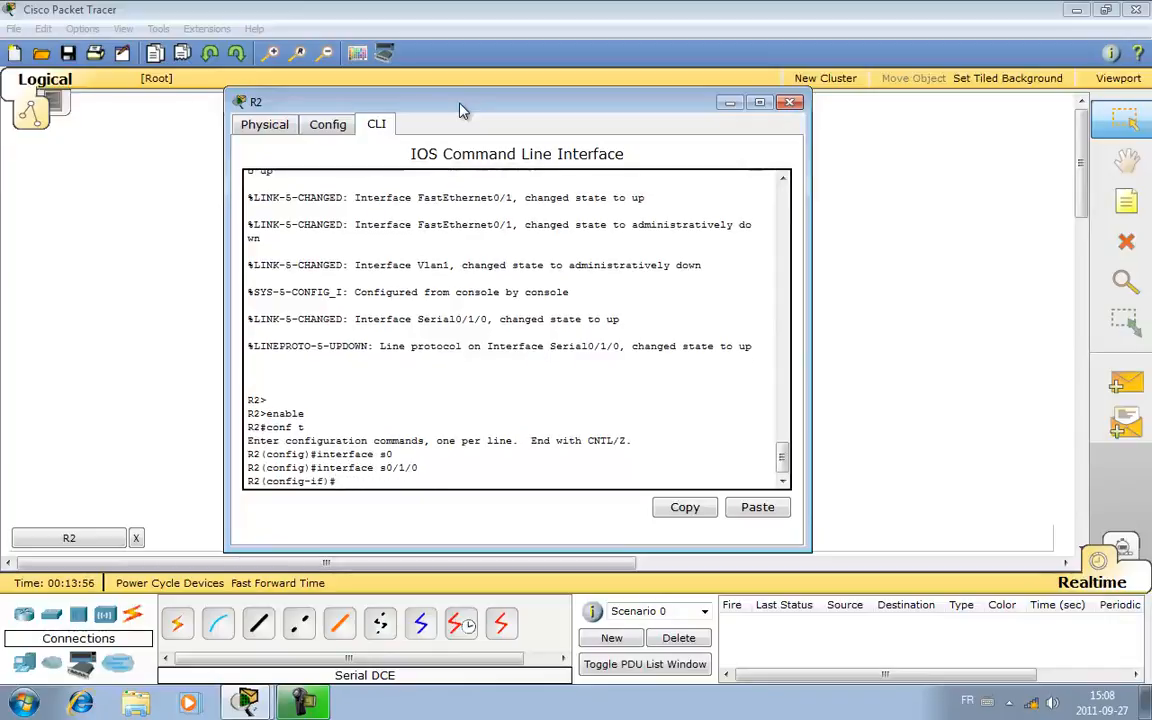
- Give R2's Serial0/1/0 interface the description WAN
text(description)
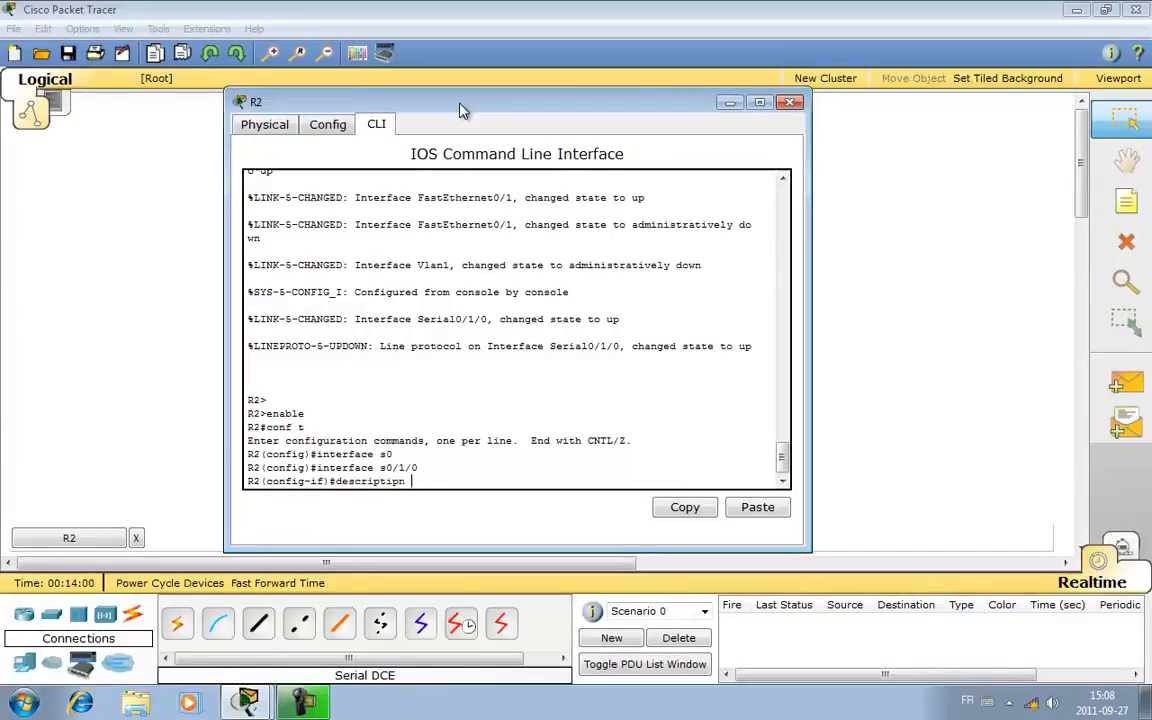
text( WAN)
key(Return)
- Assign IP address 192.168.99.2 with subnet mask 255.255.255.240 to R2's Serial0/1/0 interface
text(ip adress 192)
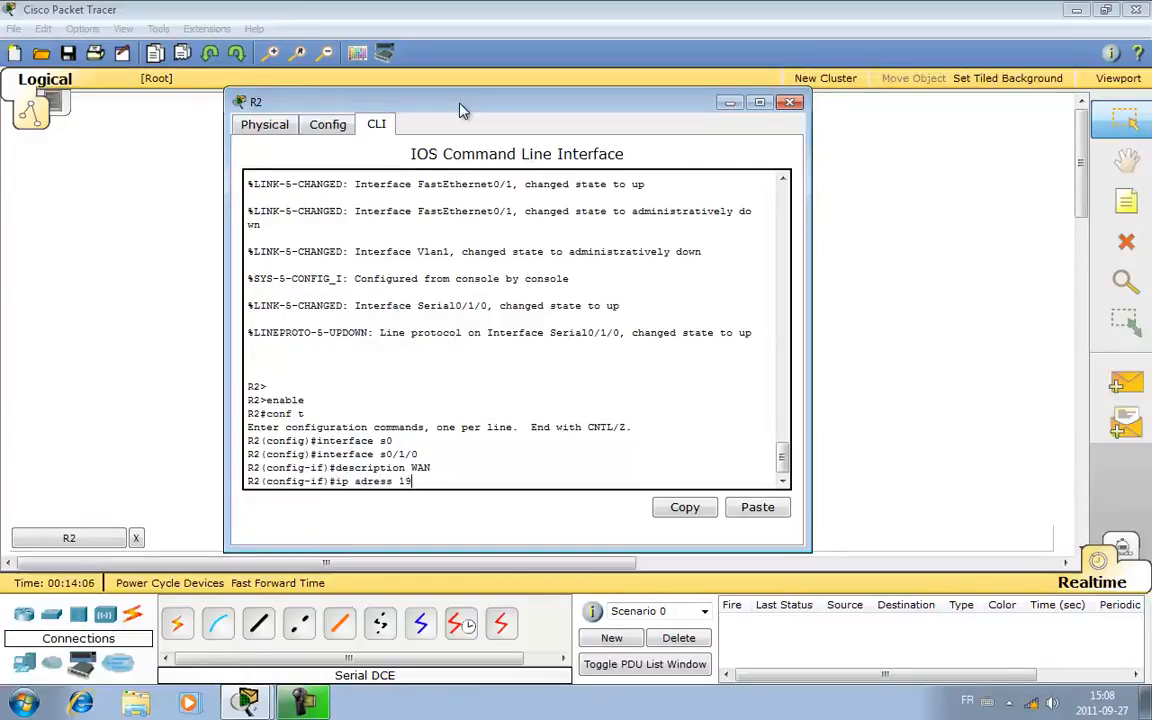
key(BackSpace)
key(BackSpace)
key(BackSpace)
key(BackSpace)
key(BackSpace)
key(BackSpace)
key(BackSpace)
key(BackSpace)
text(dress 192.68)
key(BackSpace)
key(BackSpace)
text(168.99.)
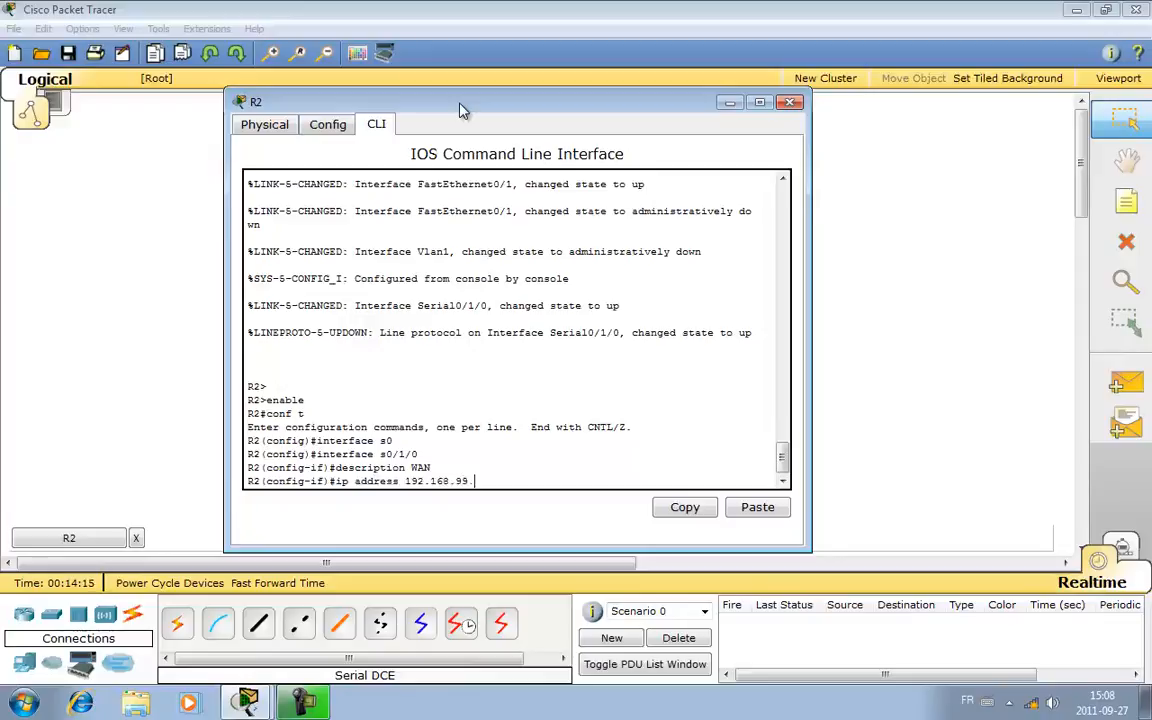
text(2 255.255.255.240)
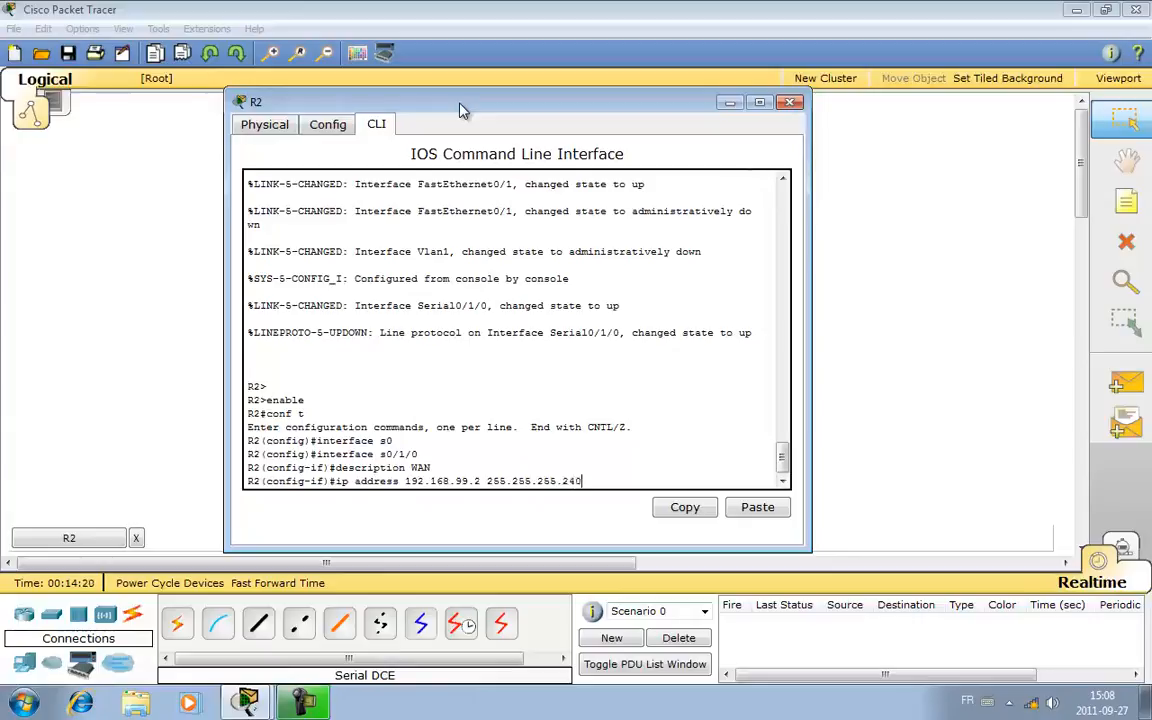
key(Return)
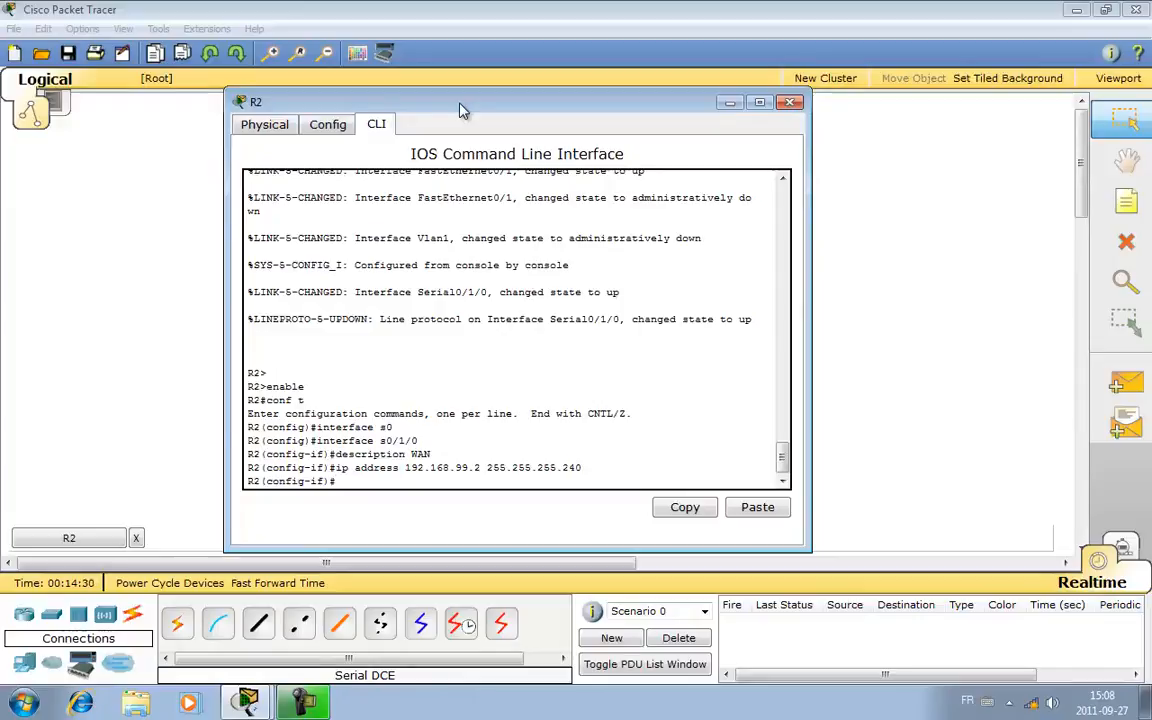
- Activate R2's serial interface with no shut and exit back to privileged mode
text(no shut)
key(Return)
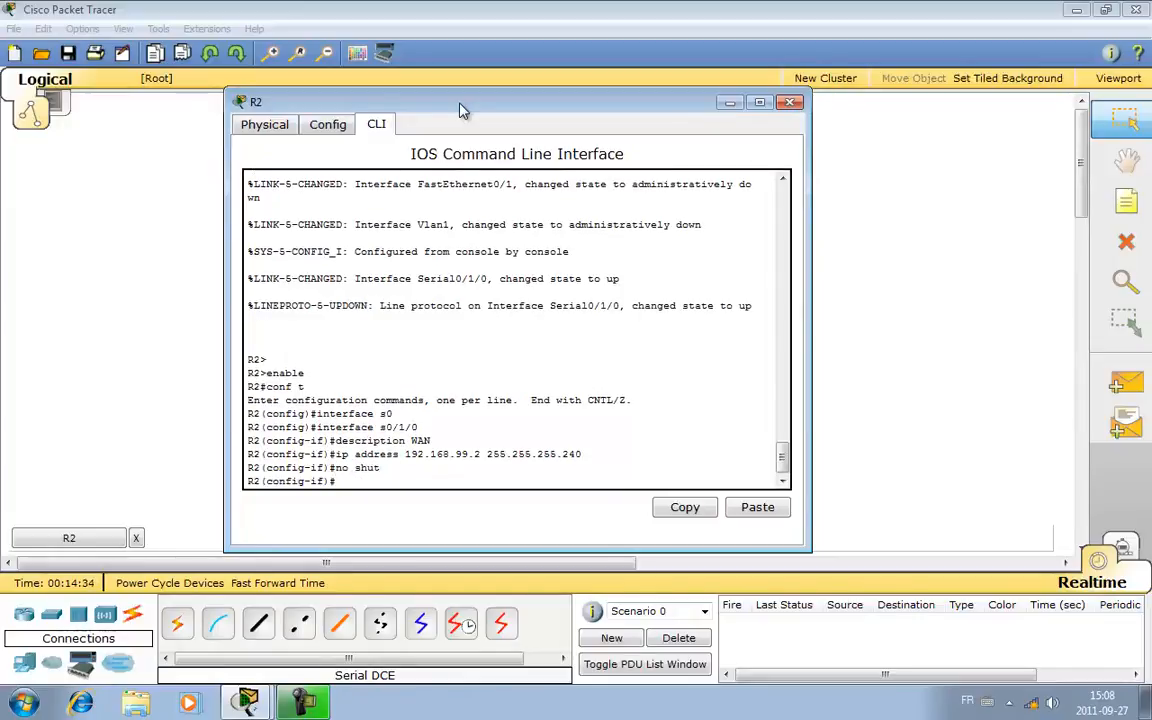
text(exit)
key(Return)
text(exit)
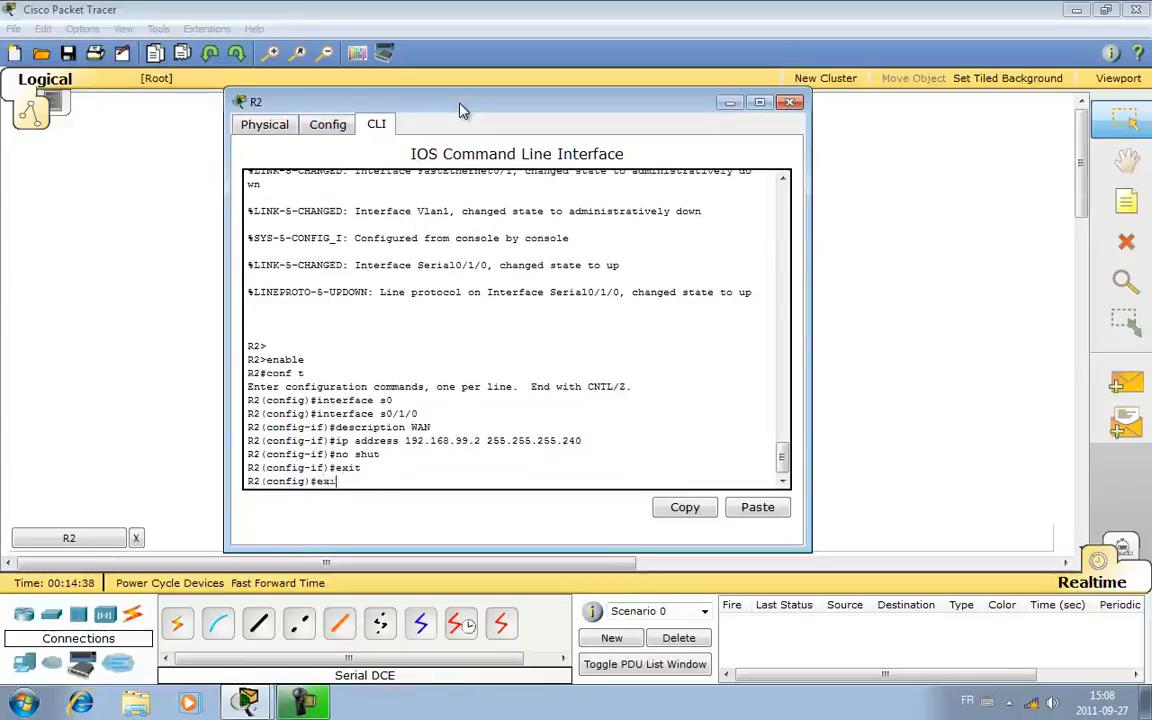
key(Return)
- Save R2's running configuration to the default startup-config with copy run start, and close the R2 window
text(copy run)
text( start)
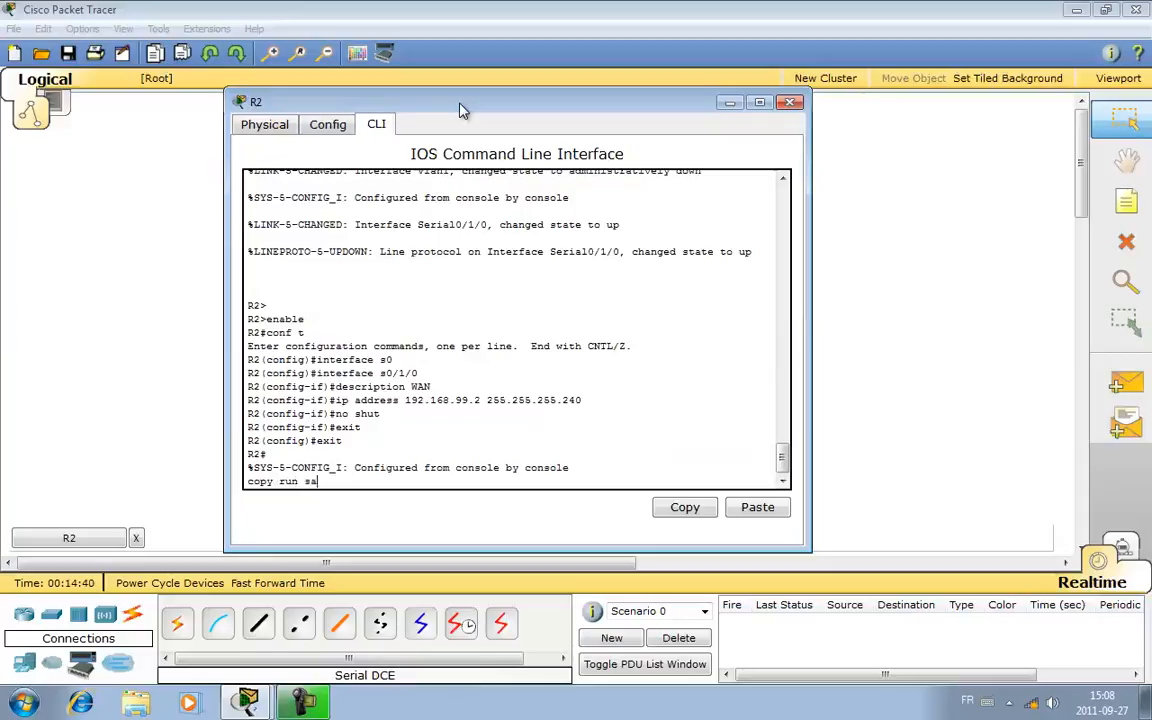
key(Return)
key(Return)
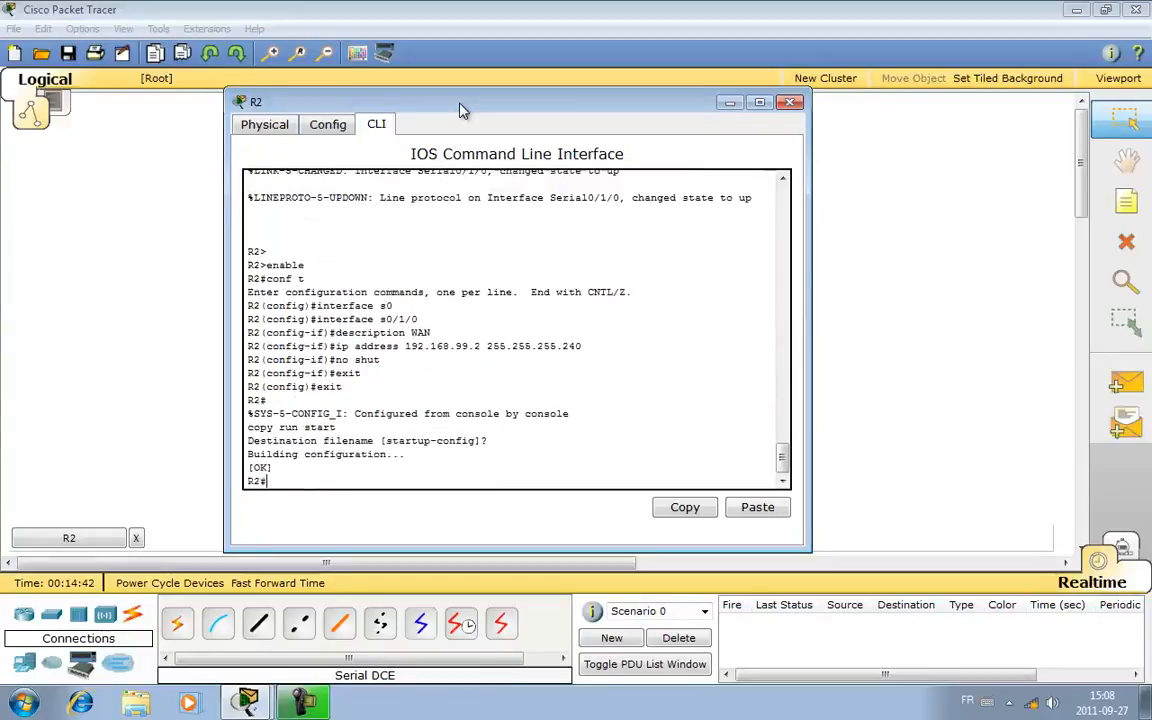
click(789, 102)
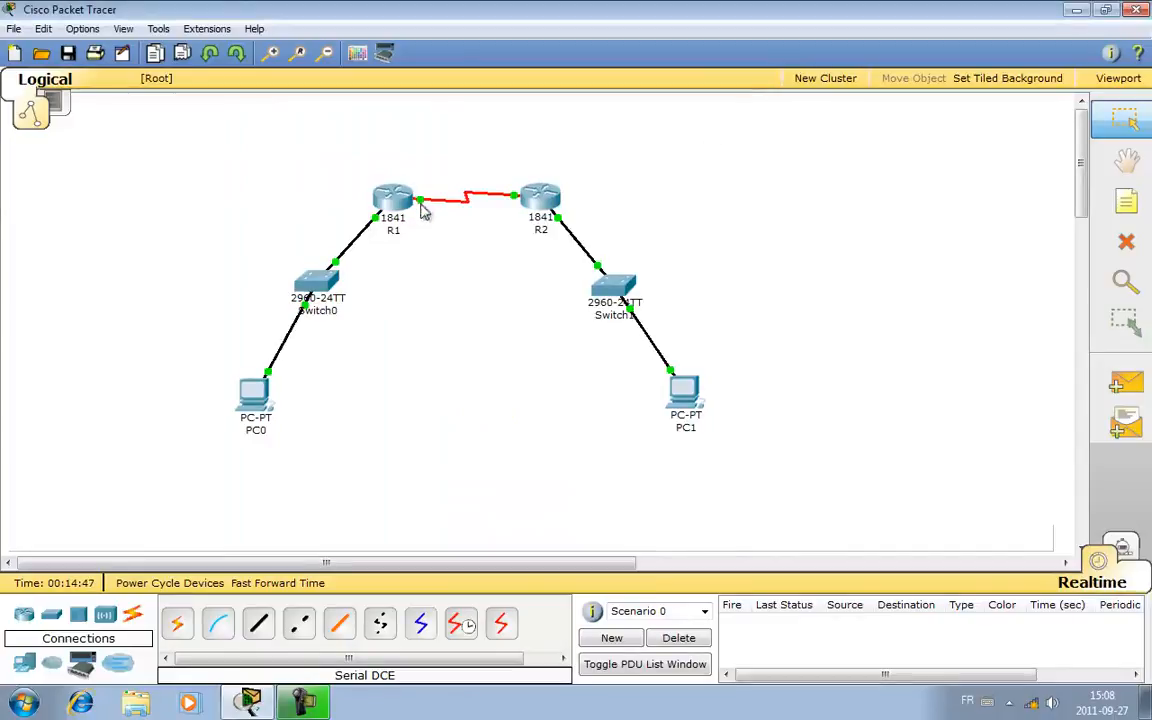
- Test the serial link by pinging 192.168.99.1 from R2's command line, and close the R2 window
click(540, 197)
text(ping)
drag(412, 50, 887, 118)
text(192)
text(,.)
text(1)
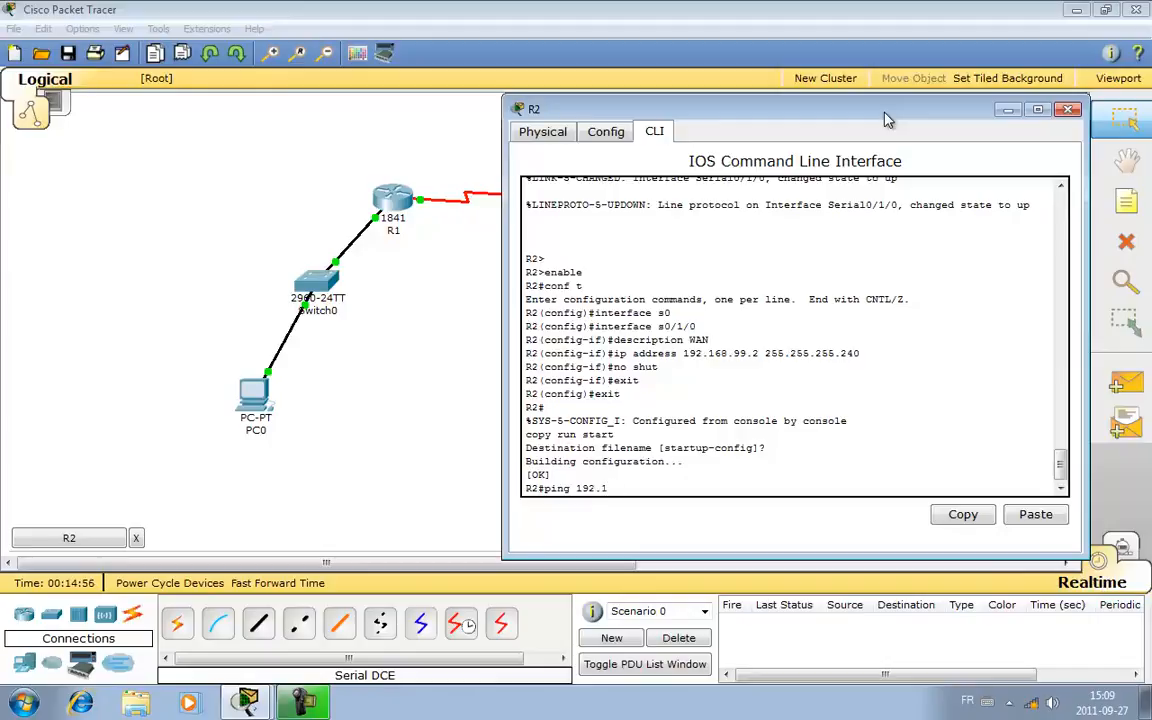
text(68.99.1)
key(Return)
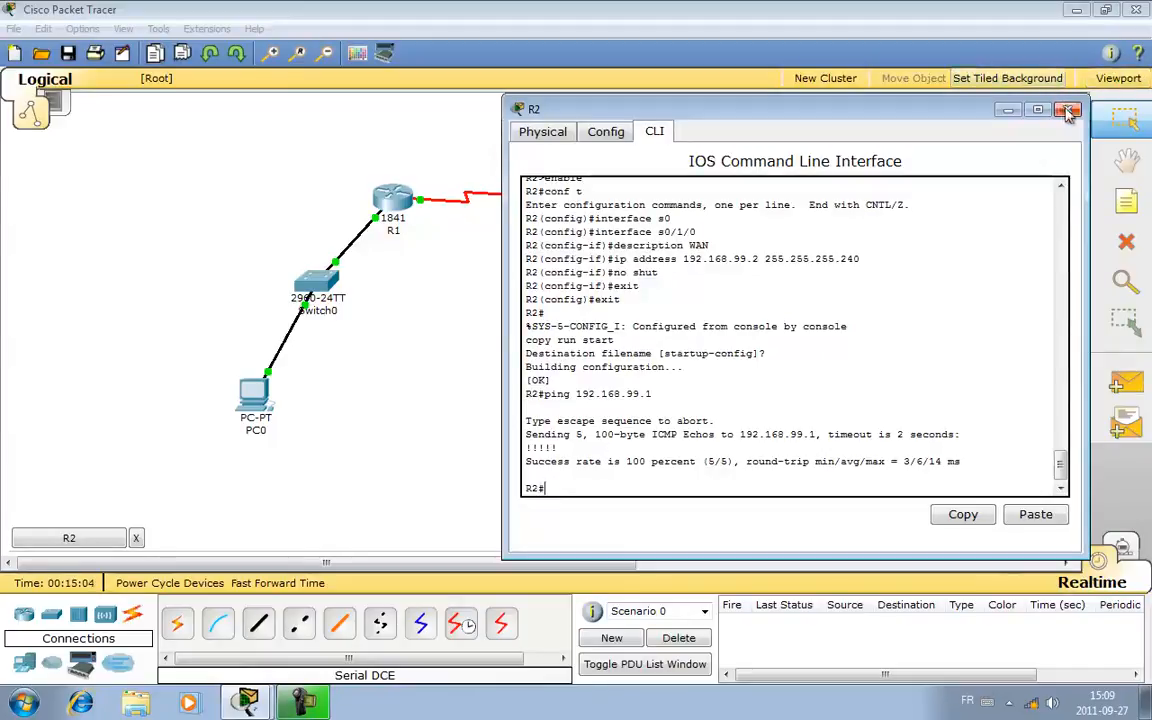
click(956, 94)
- Test the serial link in the other direction by pinging 192.168.99.2 from R1's command line, and close the R1 window
click(392, 199)
text(ping 192.168.)
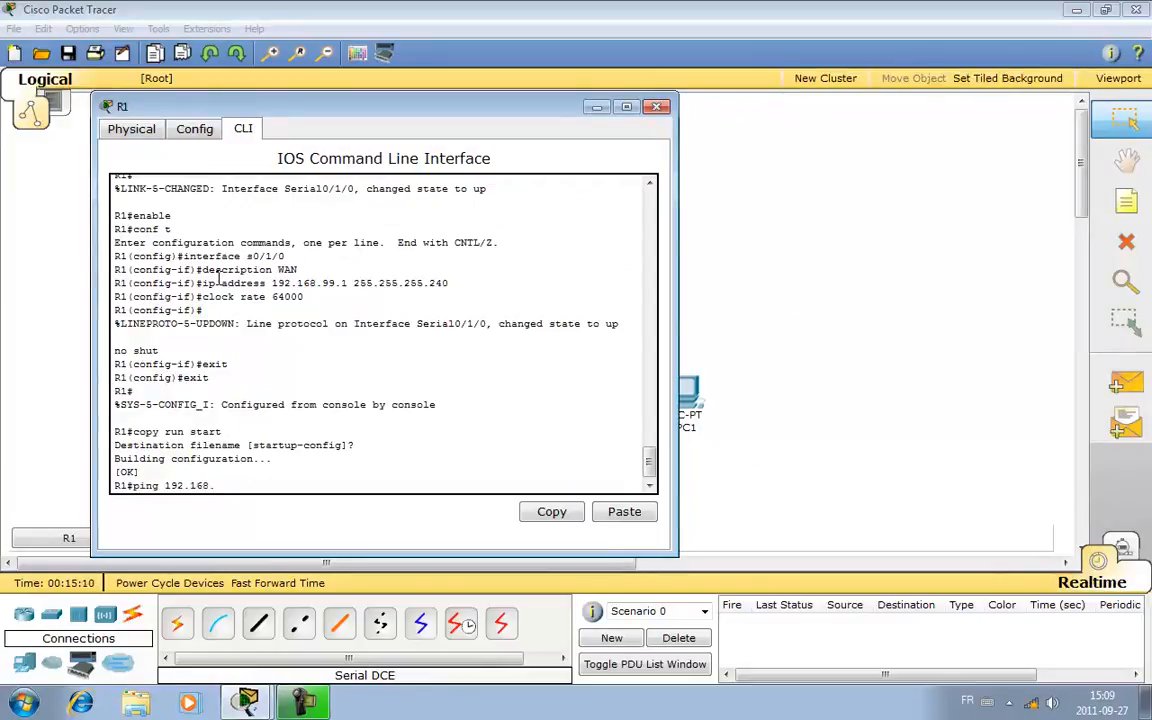
text(9.2)
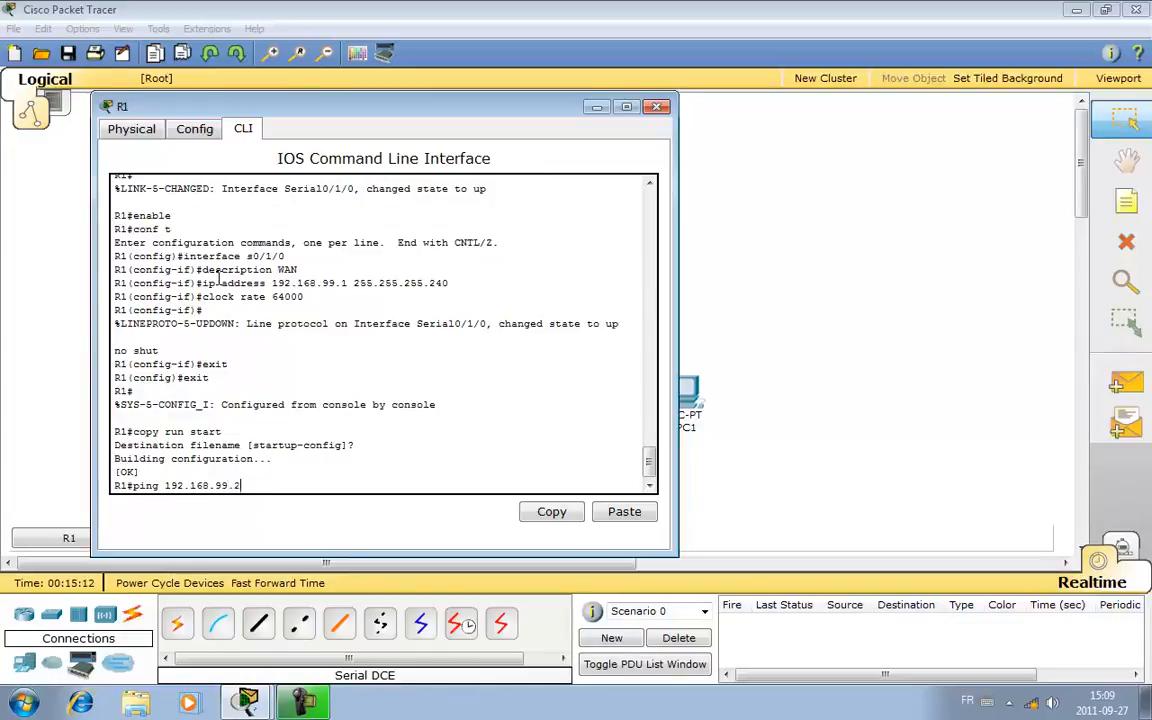
key(Return)
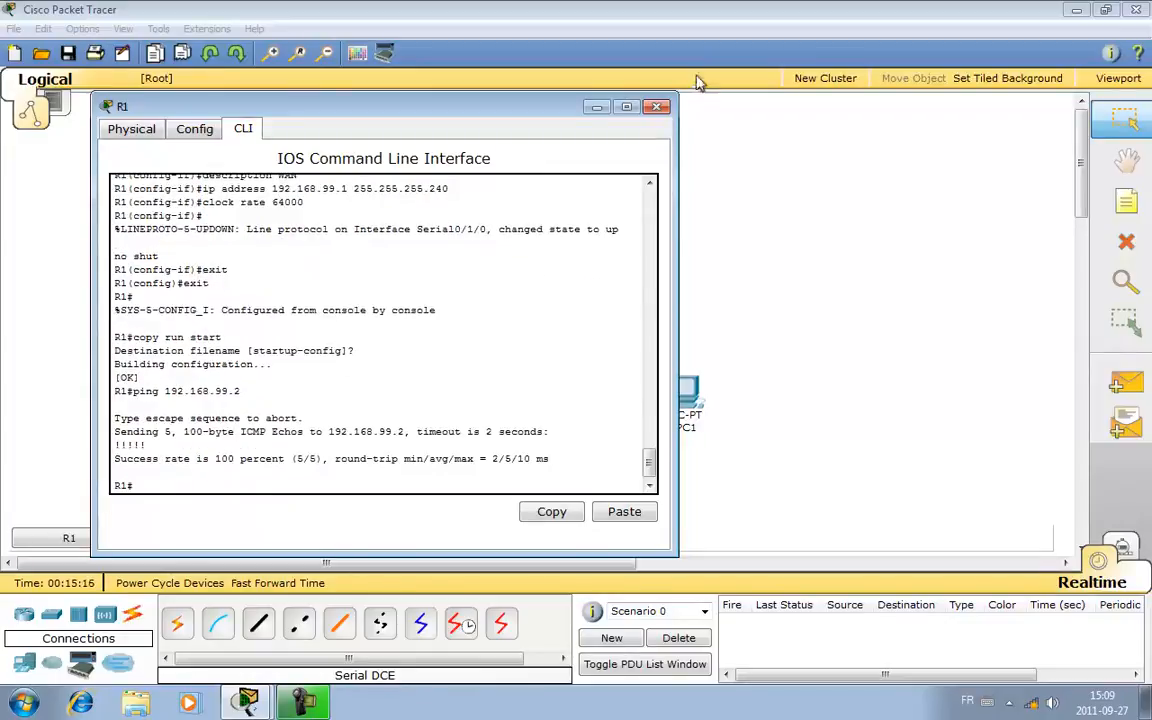
click(657, 106)
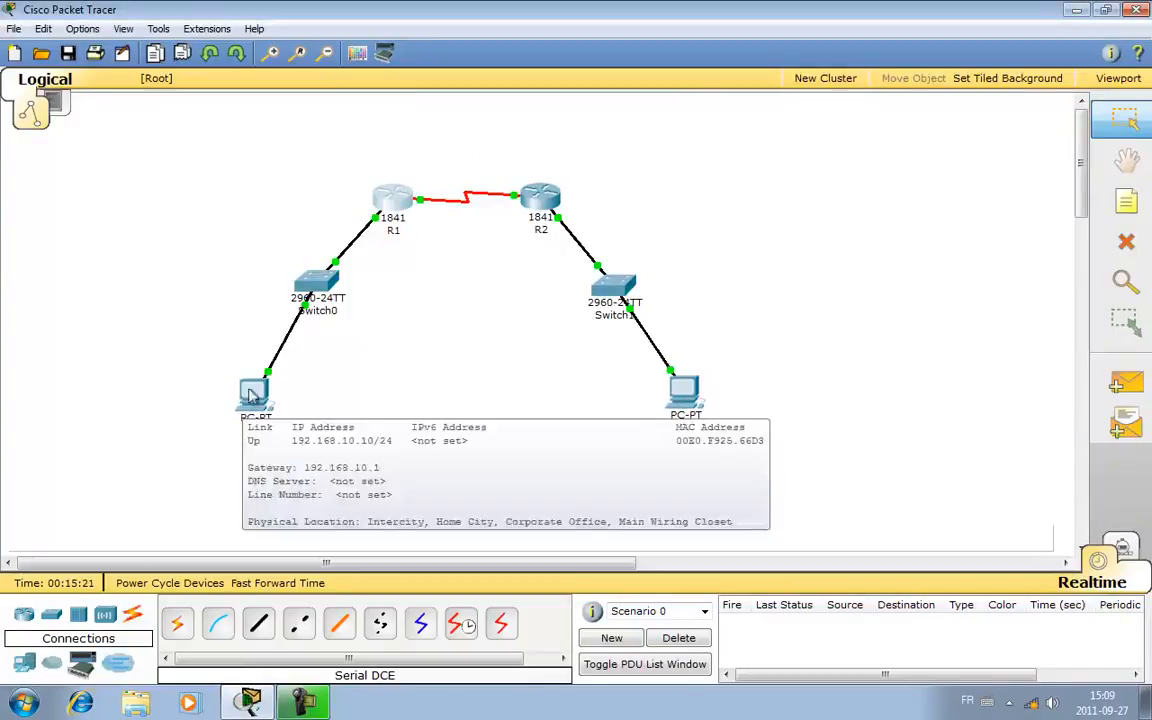
- Examine the addressing details of R1, PC1, R2 and PC0 in the topology, including IP addresses and the PCs' gateways
mouse_move(398, 200)
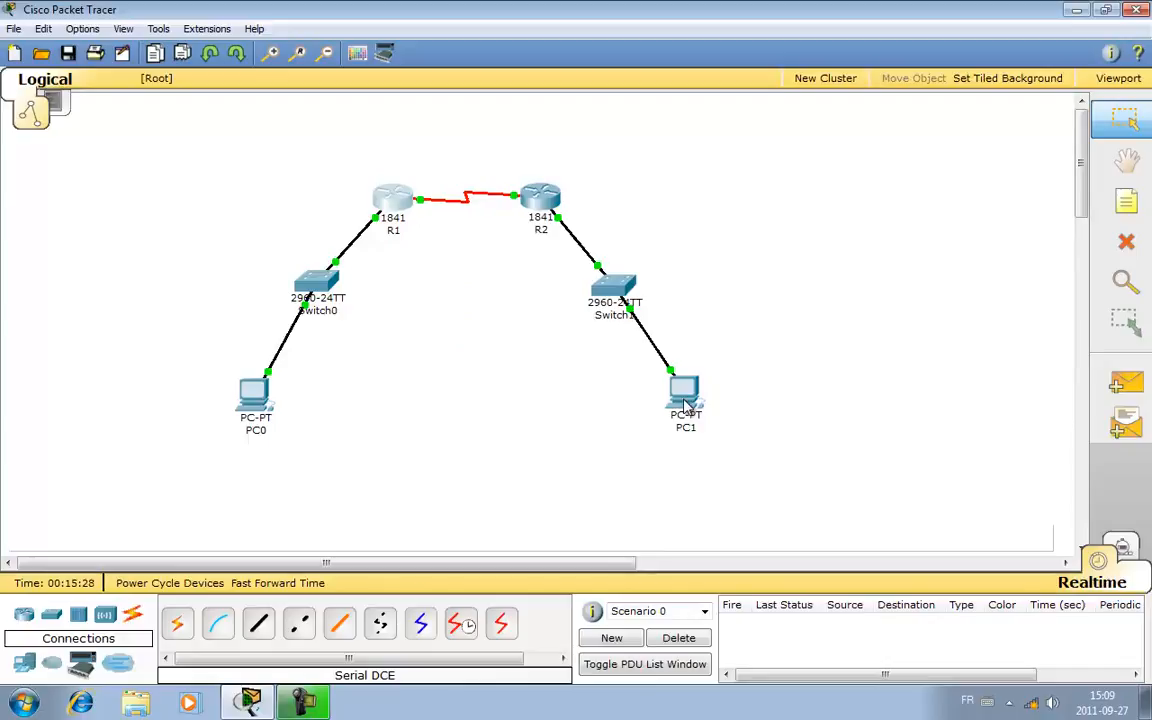
mouse_move(685, 404)
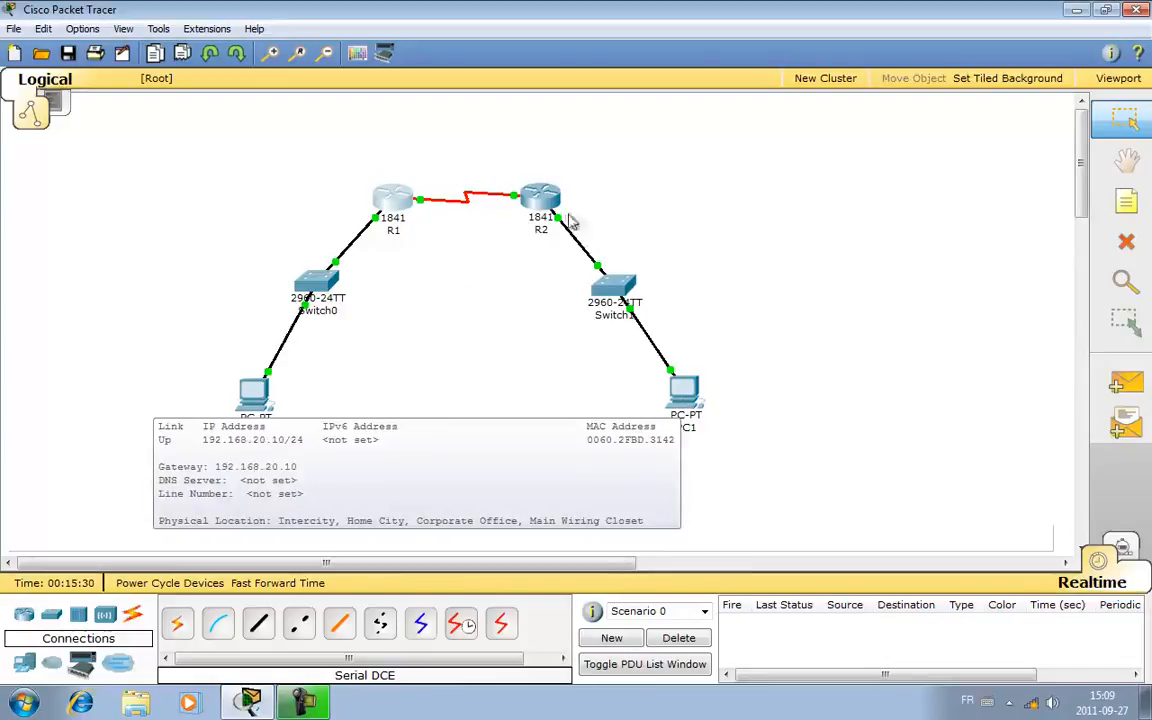
mouse_move(537, 198)
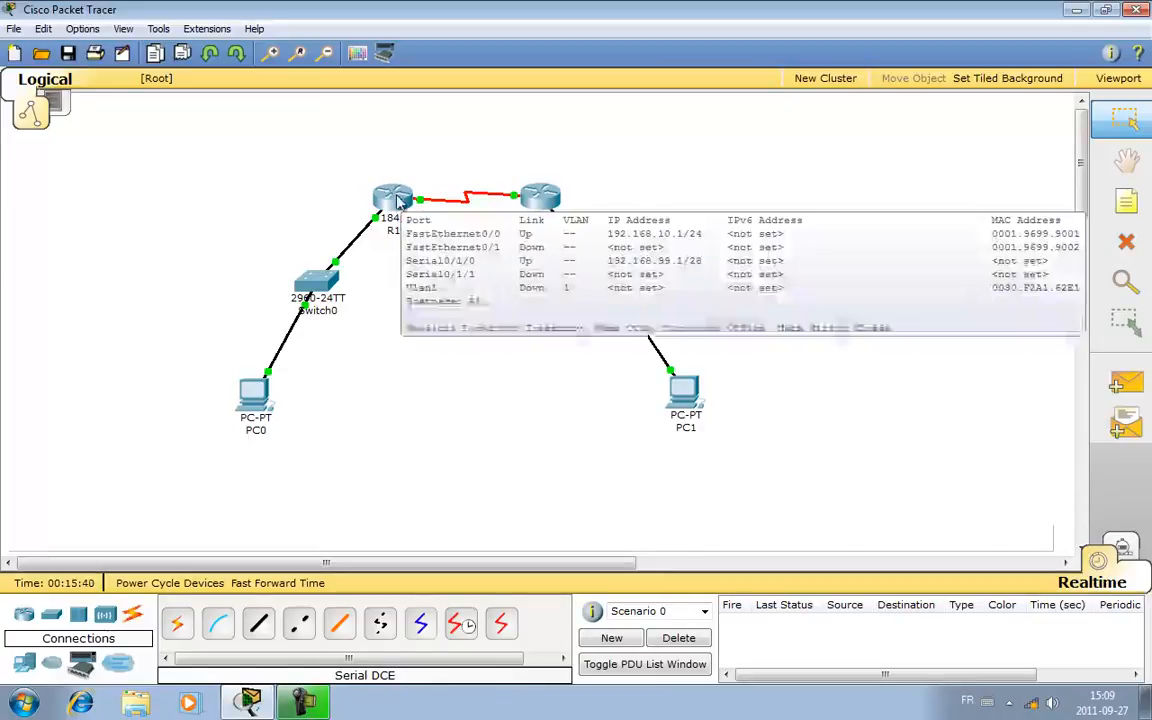
mouse_move(259, 406)
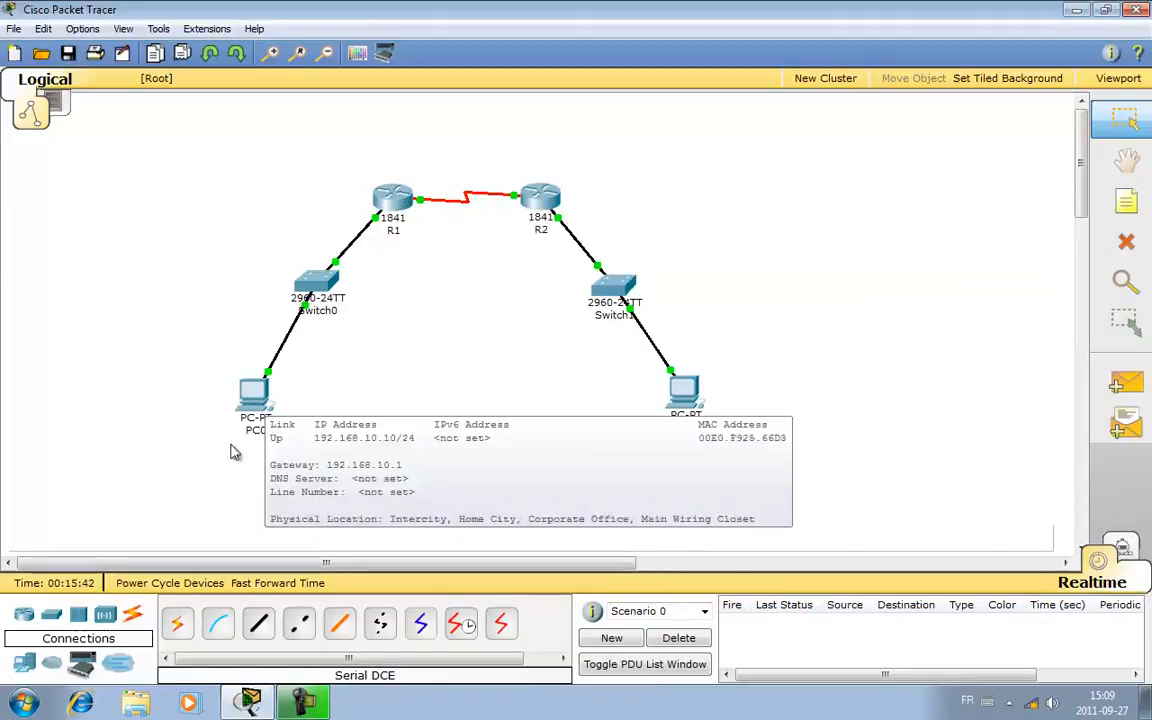